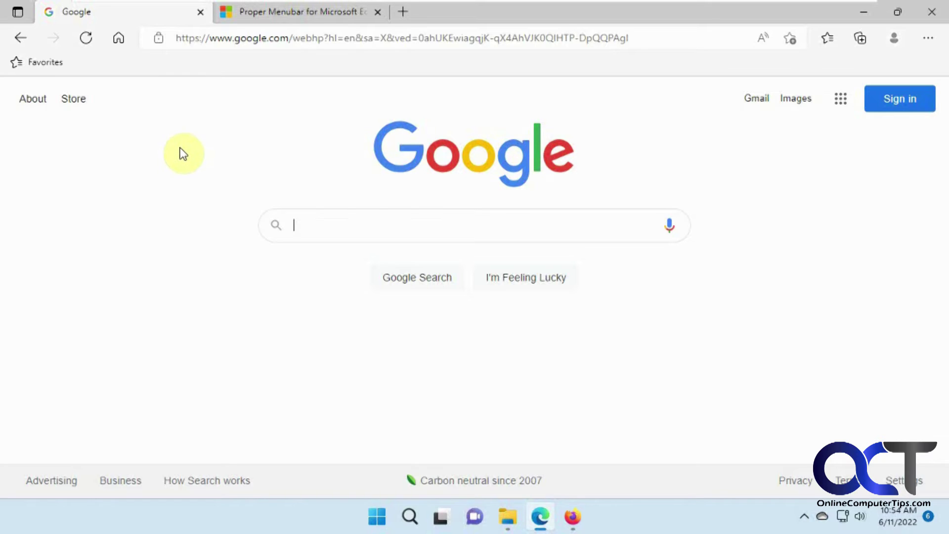
# Compare Firefox's menu bar, minimize Firefox, and switch to Edge's Proper Menubar add-on page
pyautogui.click(573, 519)
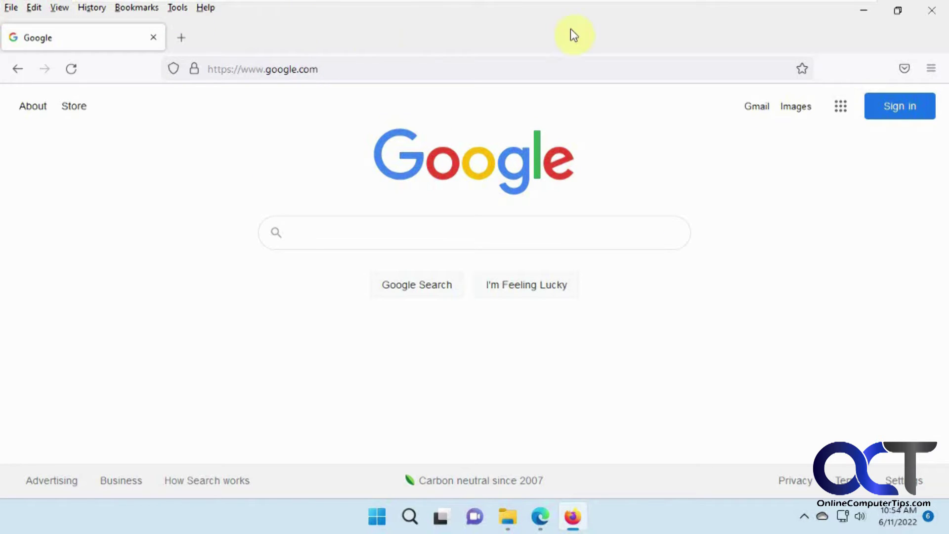
pyautogui.click(862, 12)
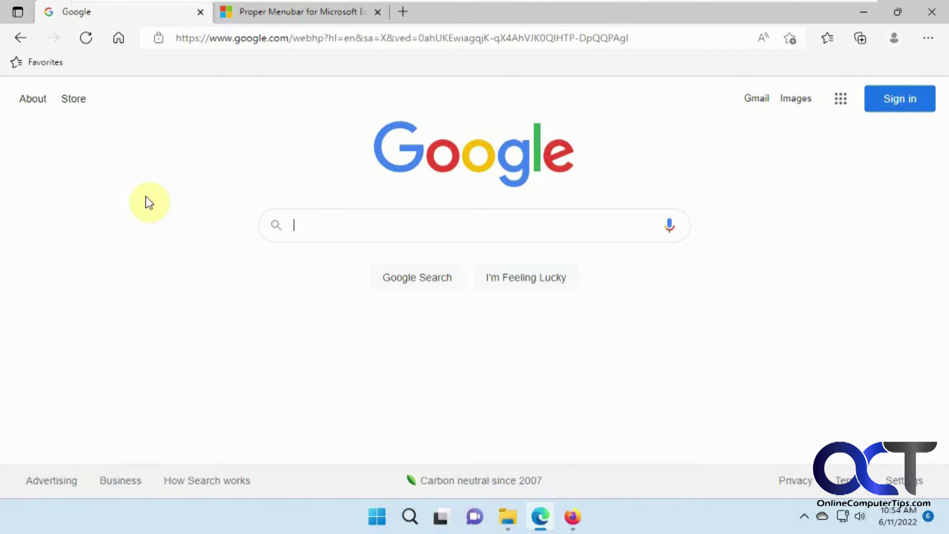
pyautogui.click(319, 13)
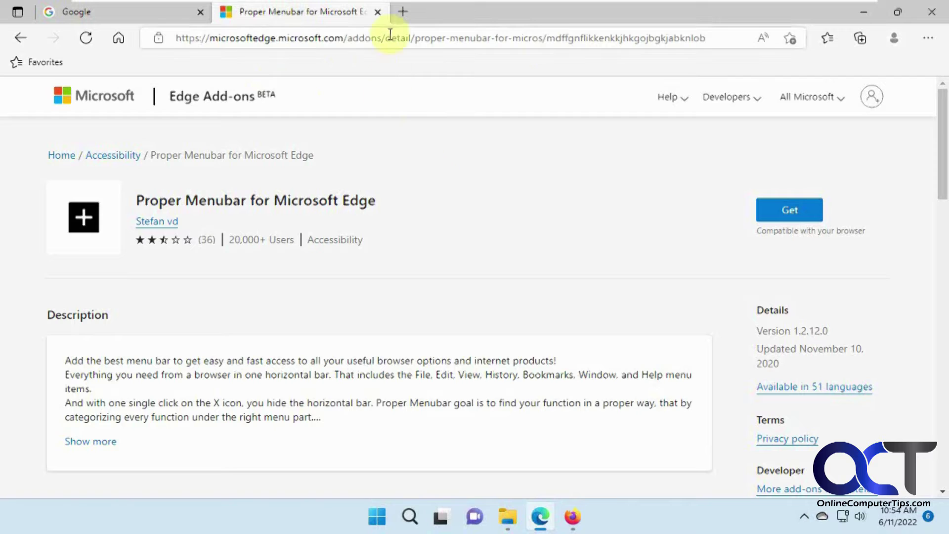
# Install the Proper Menubar extension with Get and Add extension, then close its welcome tab
pyautogui.click(786, 211)
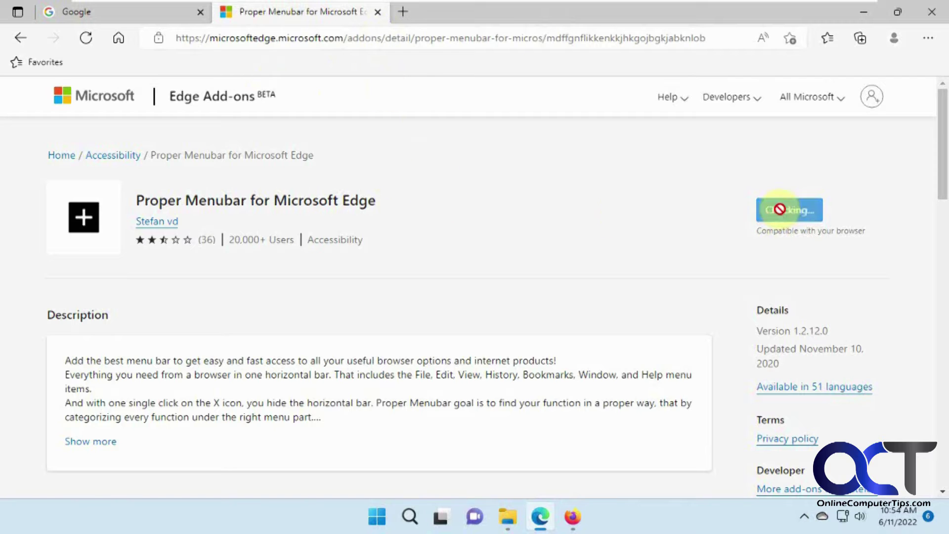
pyautogui.click(517, 159)
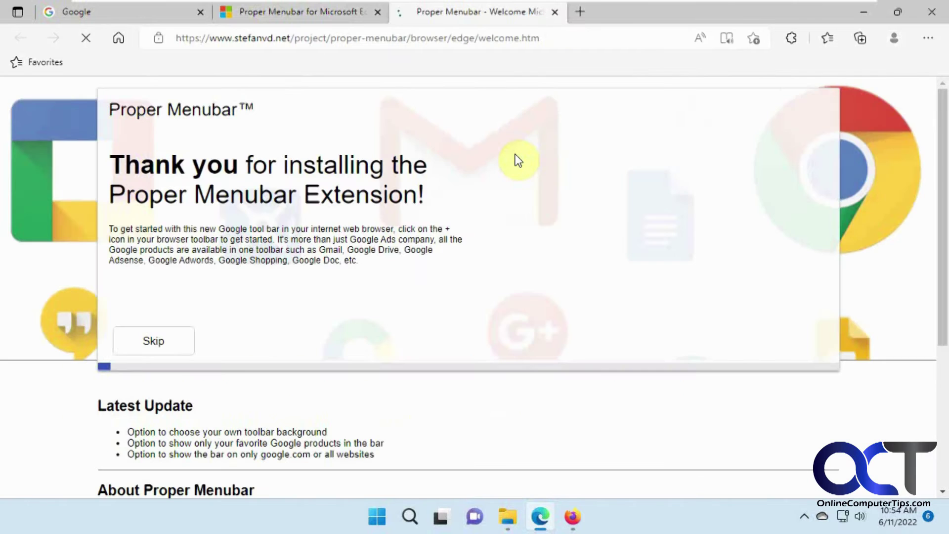
pyautogui.click(555, 12)
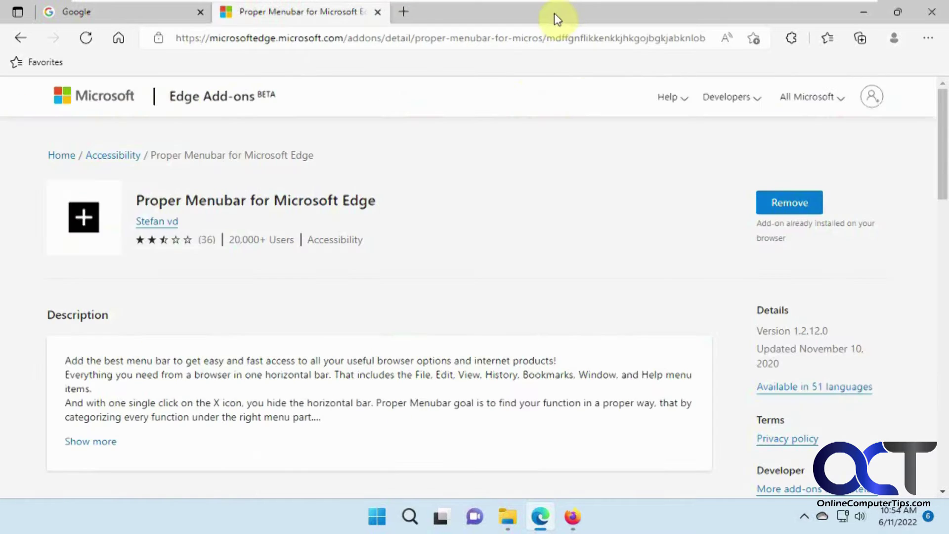
# Close Edge and all Firefox windows, then relaunch Edge
pyautogui.click(919, 14)
pyautogui.rightClick(576, 520)
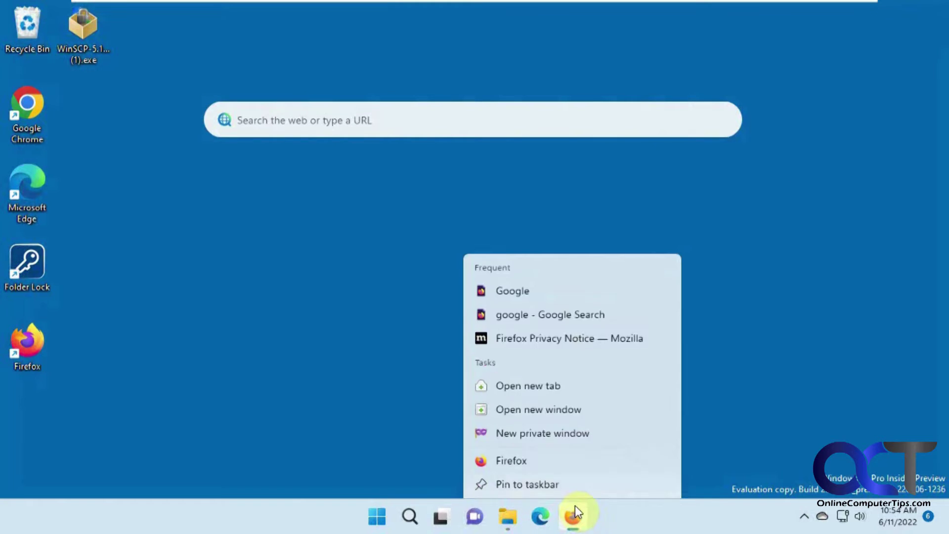
pyautogui.click(566, 475)
pyautogui.click(559, 519)
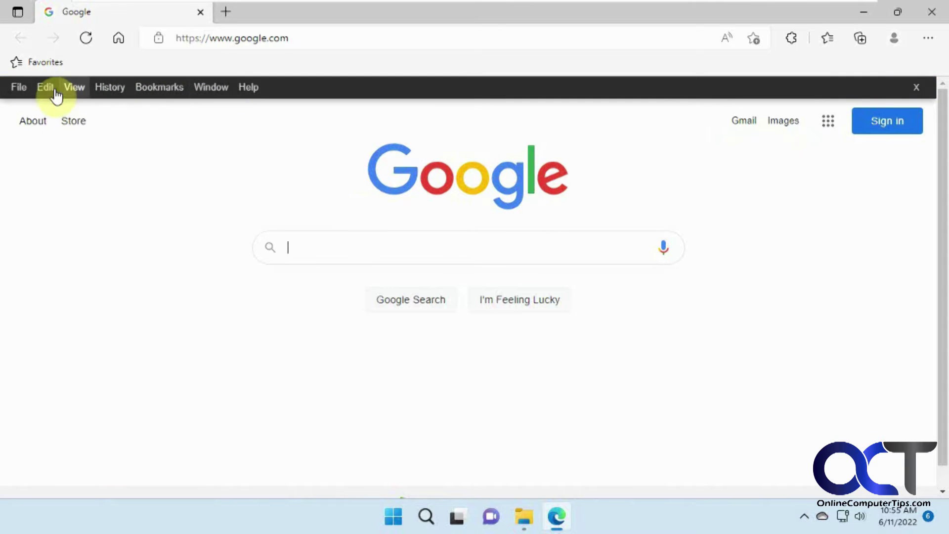
# Open the File, Edit, View, History, Bookmarks, Window and Help menus of the new bar in turn
pyautogui.click(20, 90)
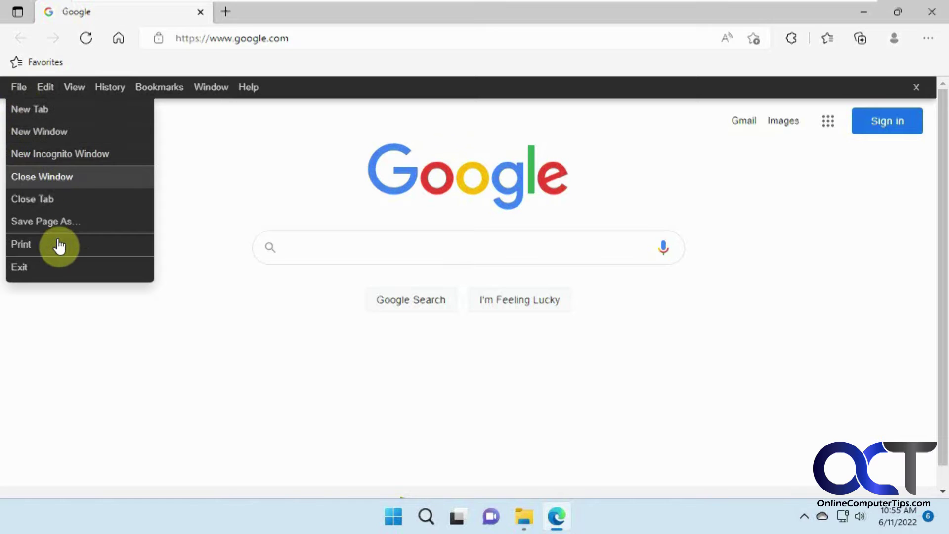
pyautogui.click(44, 89)
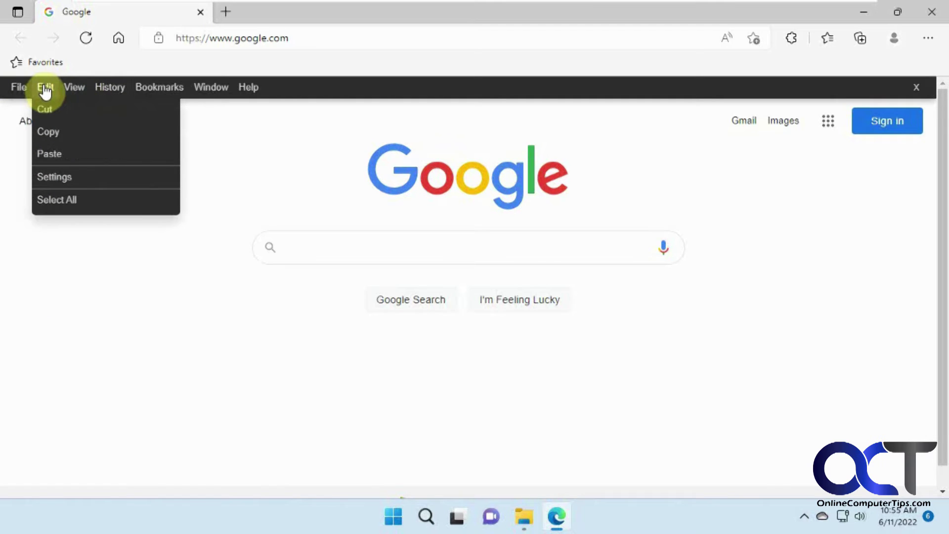
pyautogui.click(79, 92)
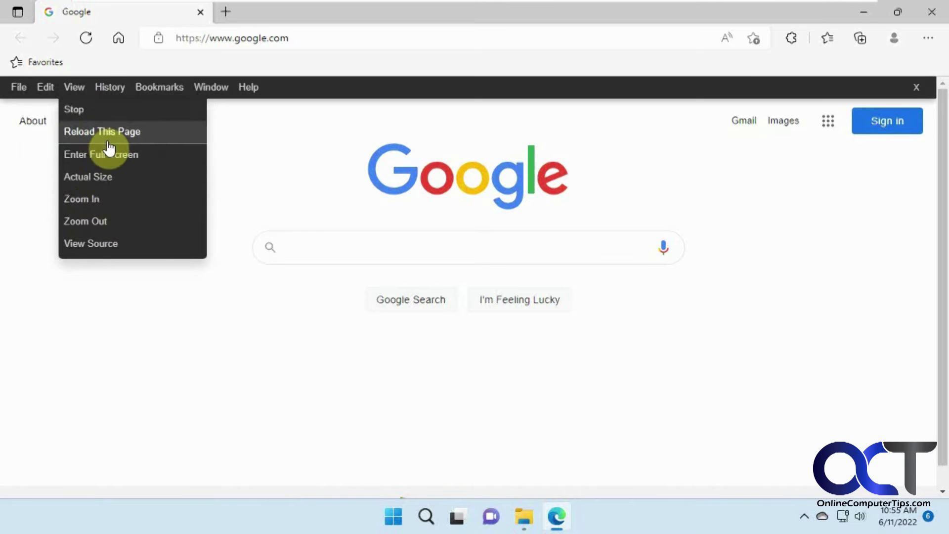
pyautogui.click(116, 91)
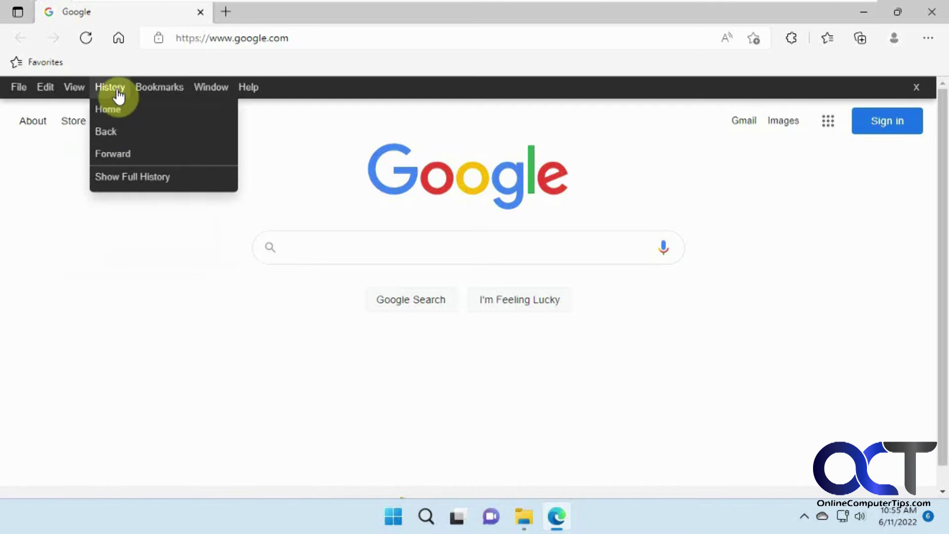
pyautogui.click(163, 93)
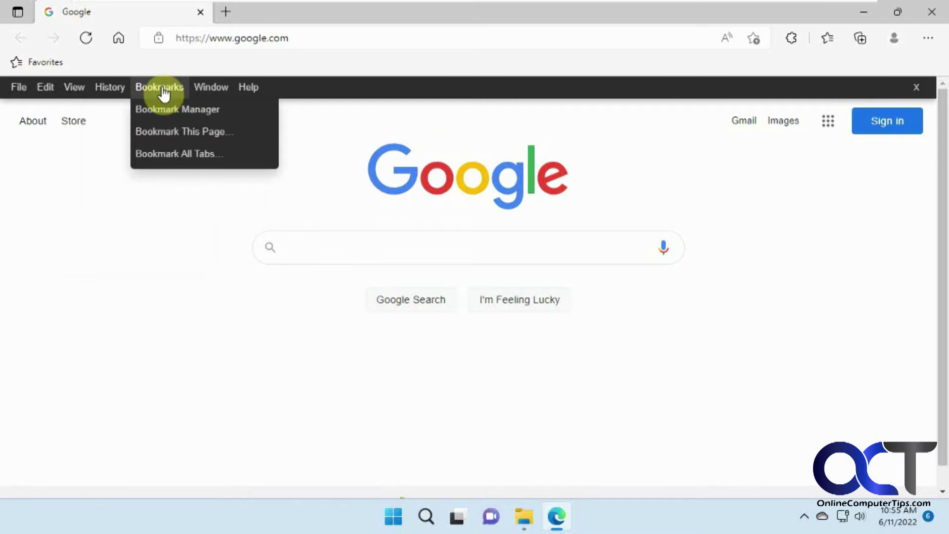
pyautogui.click(213, 93)
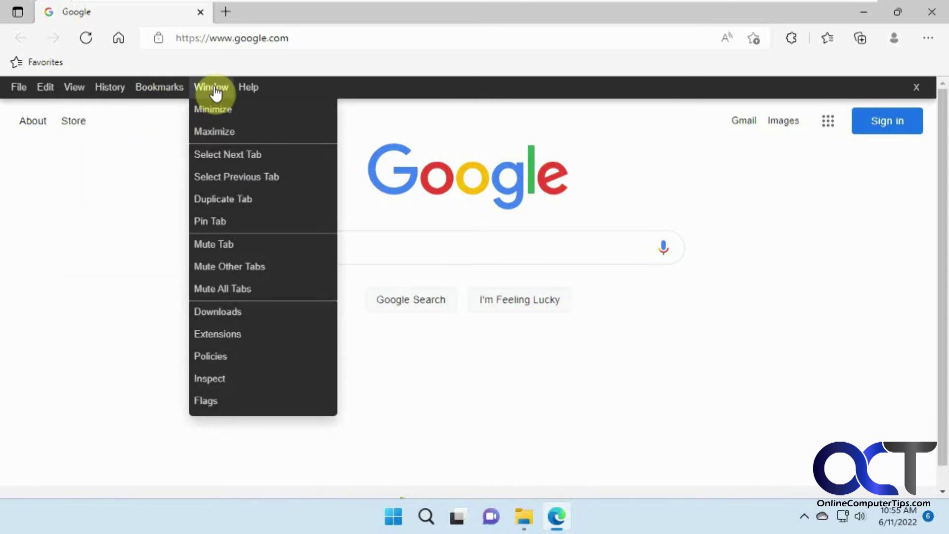
pyautogui.click(250, 90)
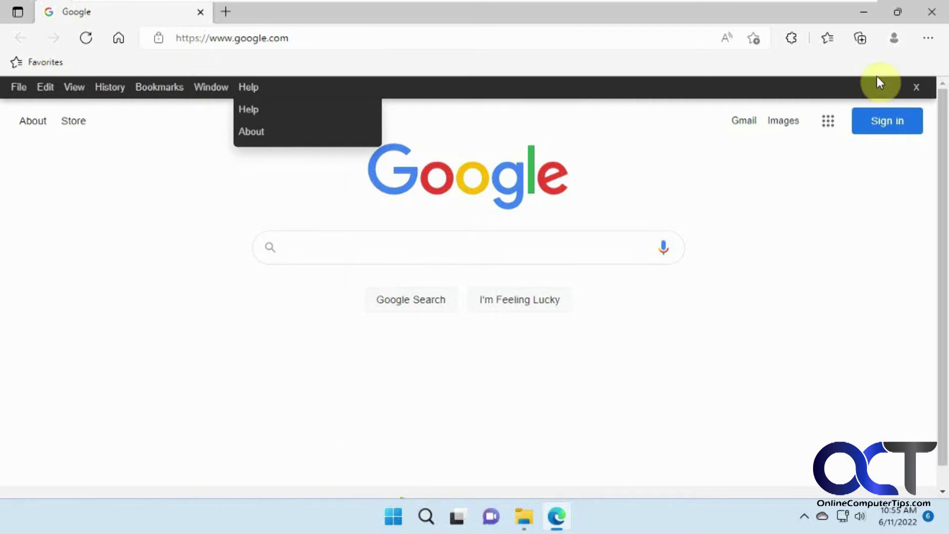
pyautogui.click(920, 39)
# Close the Help menu and pin Proper Menubar to the toolbar with Show in toolbar
pyautogui.click(553, 67)
pyautogui.click(170, 184)
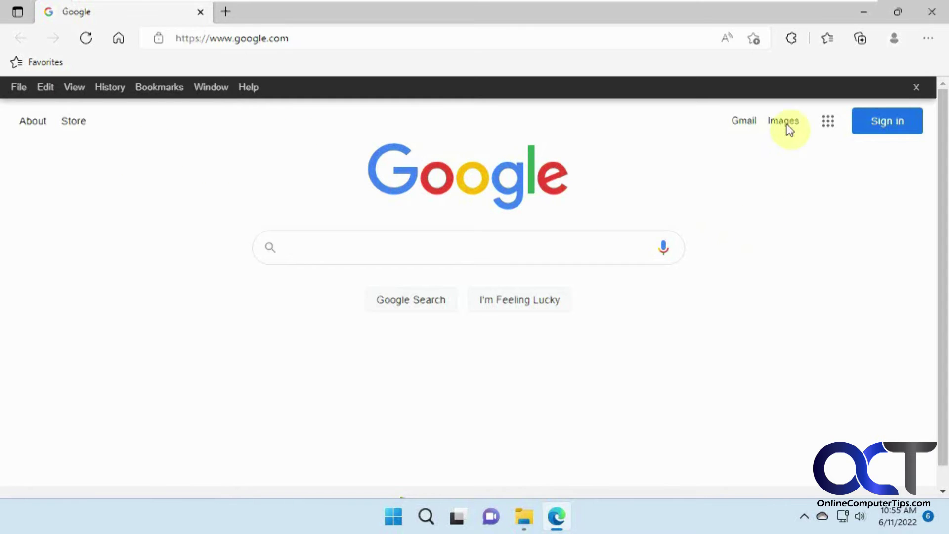
pyautogui.click(792, 38)
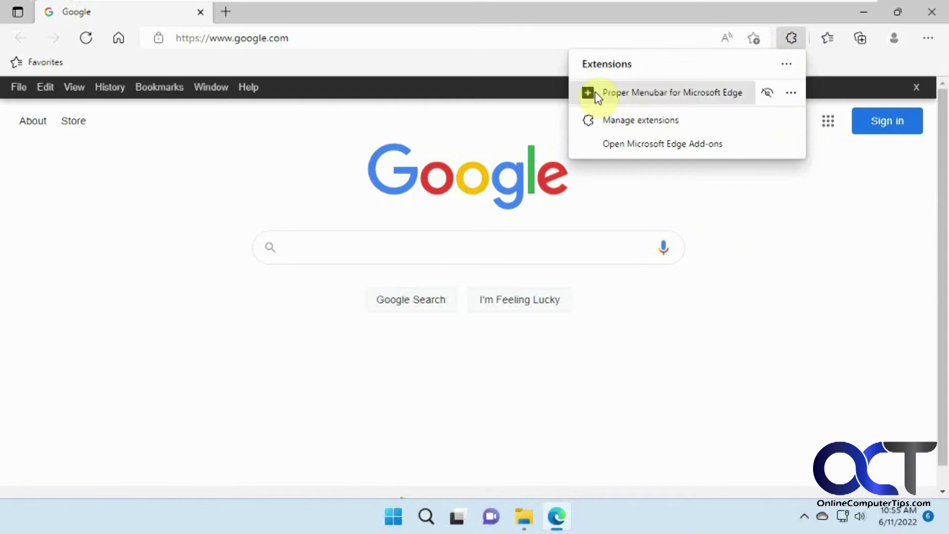
pyautogui.click(790, 93)
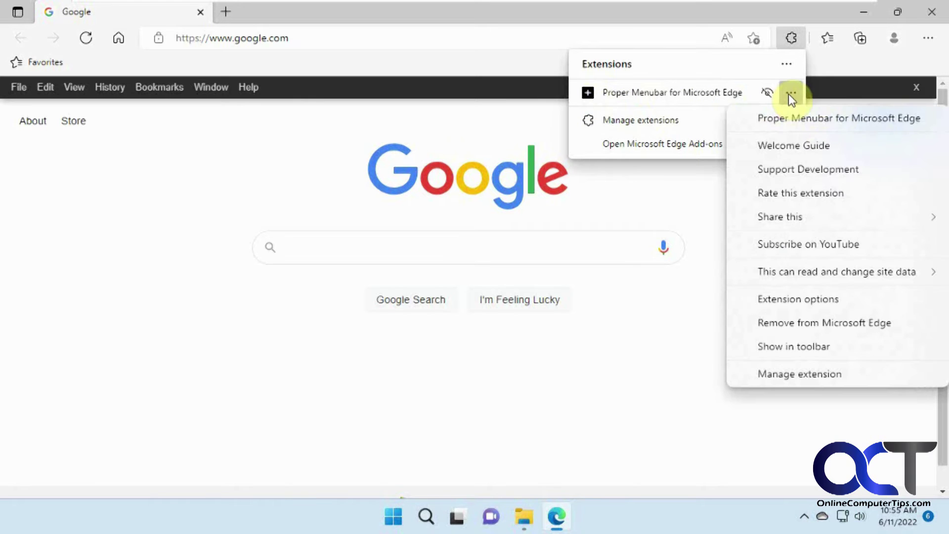
pyautogui.click(810, 348)
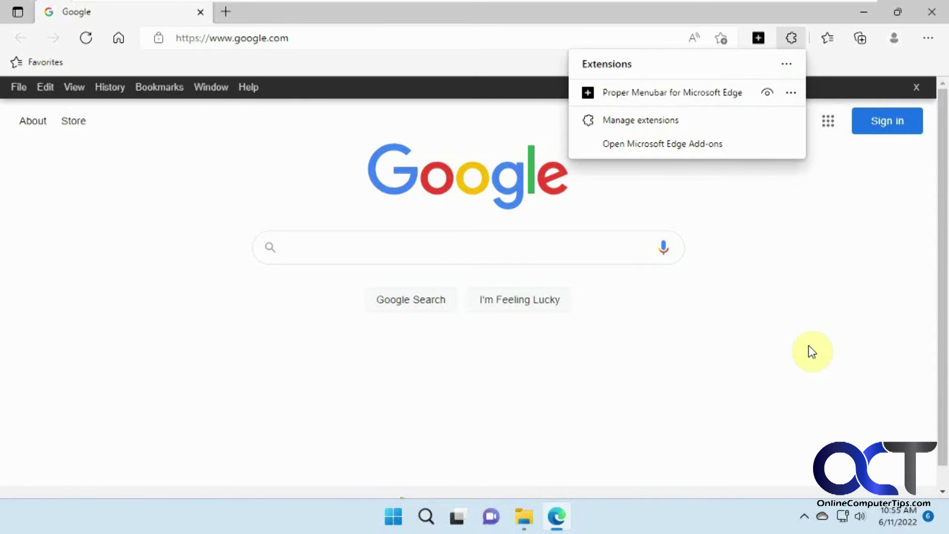
pyautogui.click(807, 338)
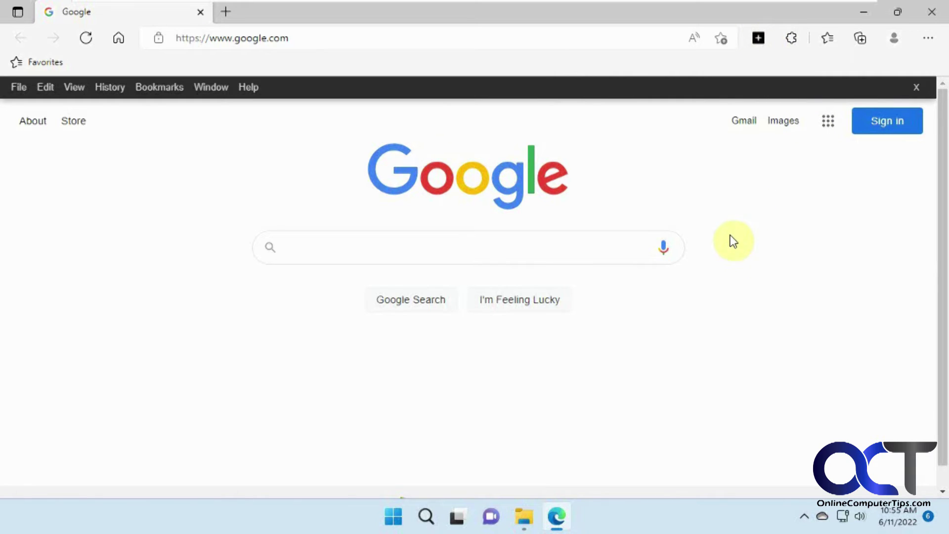
# Open the Proper Menubar options page from its toolbar popup and dismiss the new-version intro
pyautogui.click(759, 38)
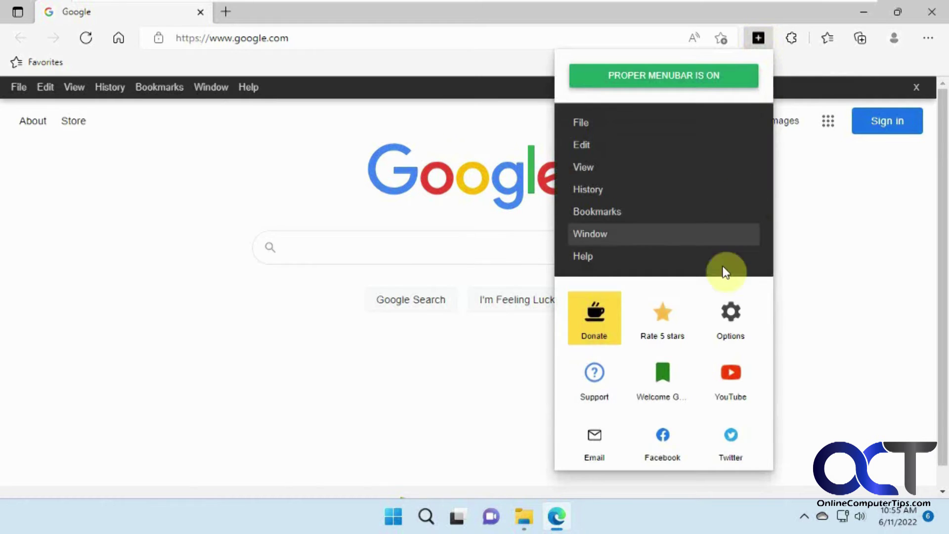
pyautogui.click(738, 319)
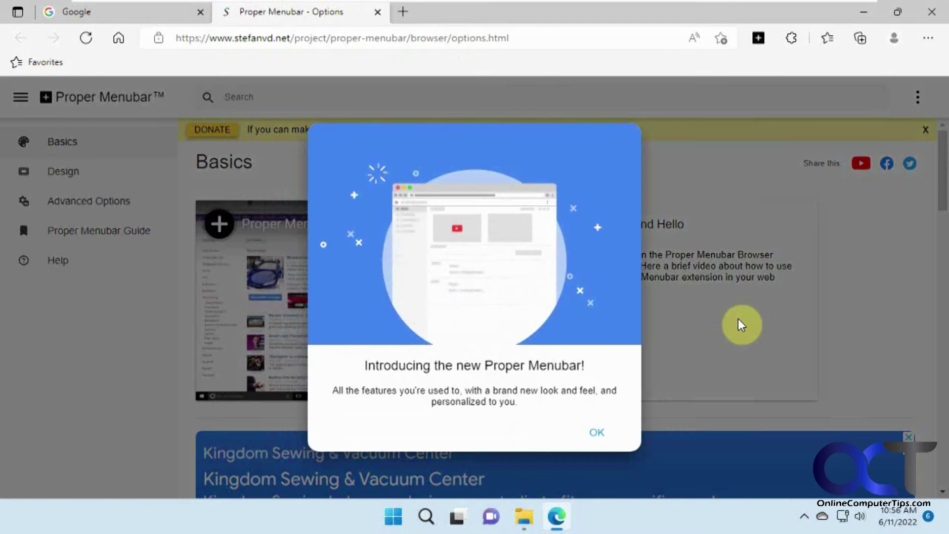
pyautogui.click(598, 435)
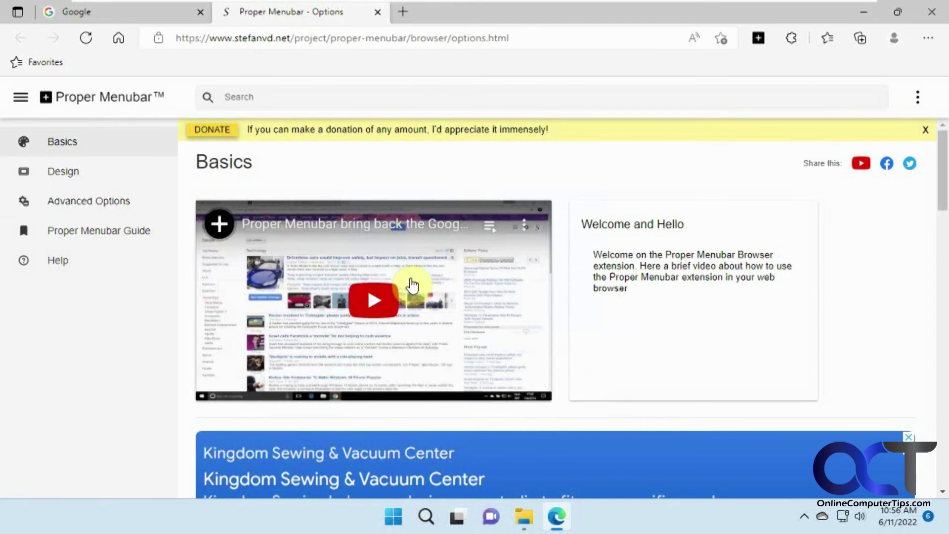
# Select 'Show the Google Product names' in the Menubar section and view the result on Google
pyautogui.scroll(-10, 411, 285)
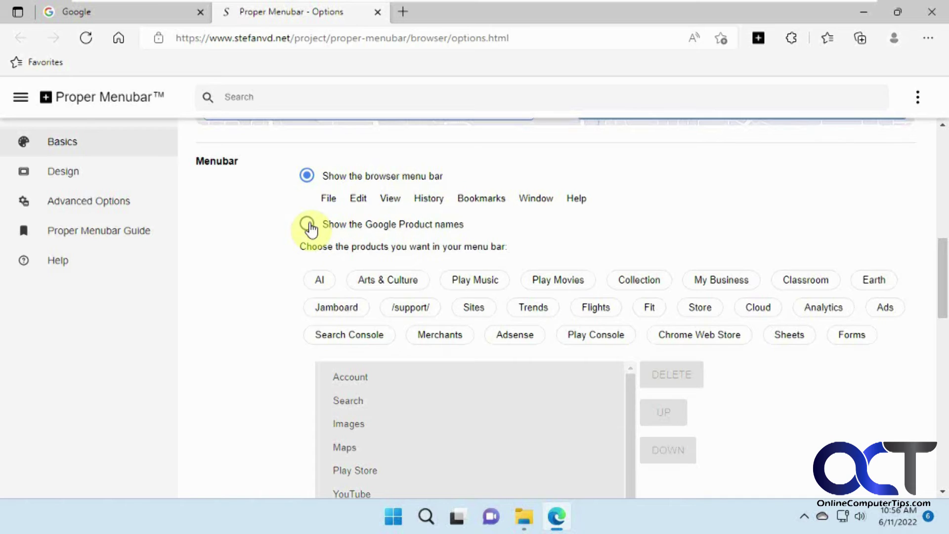
pyautogui.click(307, 225)
pyautogui.scroll(-2, 467, 375)
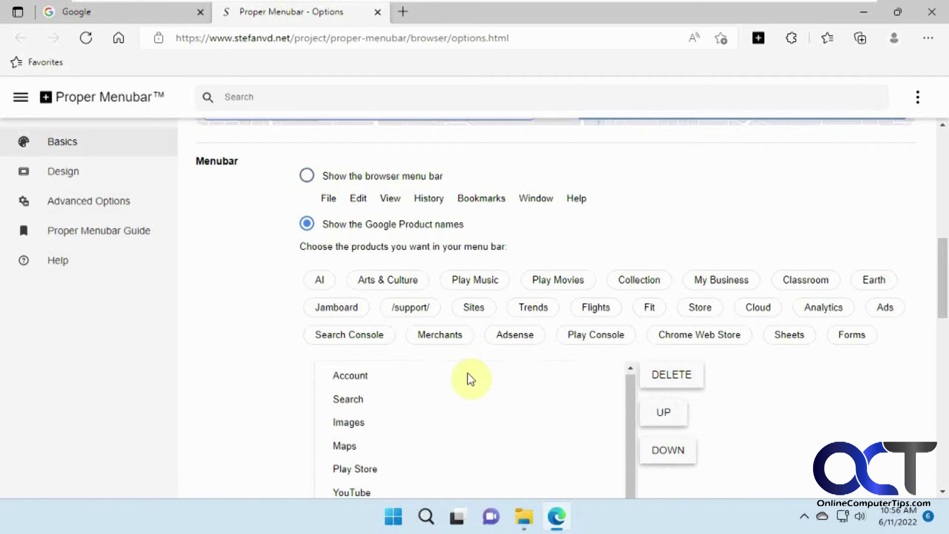
pyautogui.scroll(-1, 469, 377)
pyautogui.scroll(2, 469, 377)
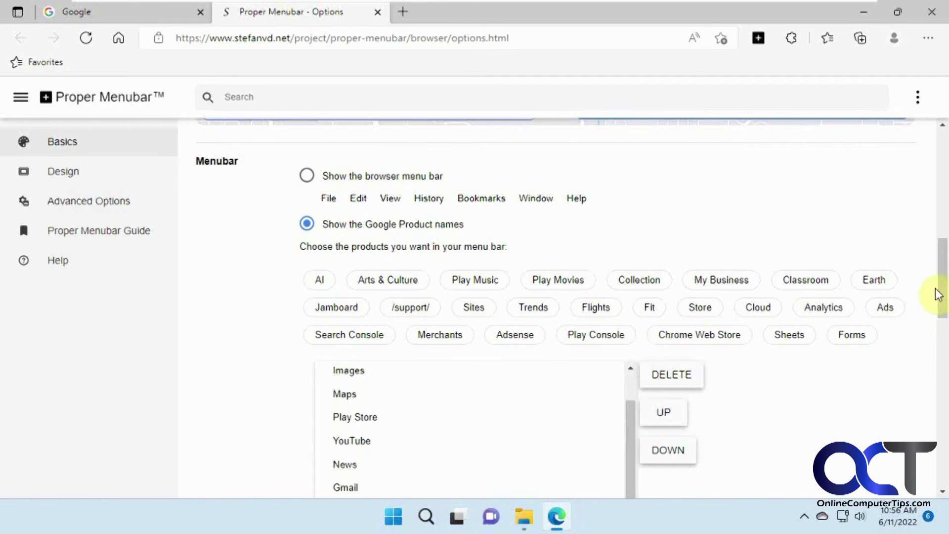
pyautogui.moveTo(941, 297); pyautogui.dragTo(944, 338)
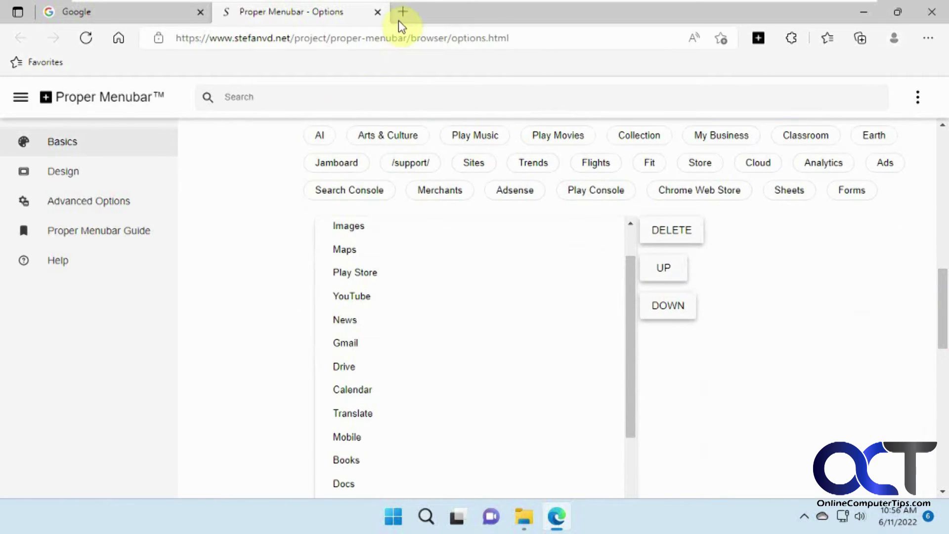
pyautogui.click(151, 15)
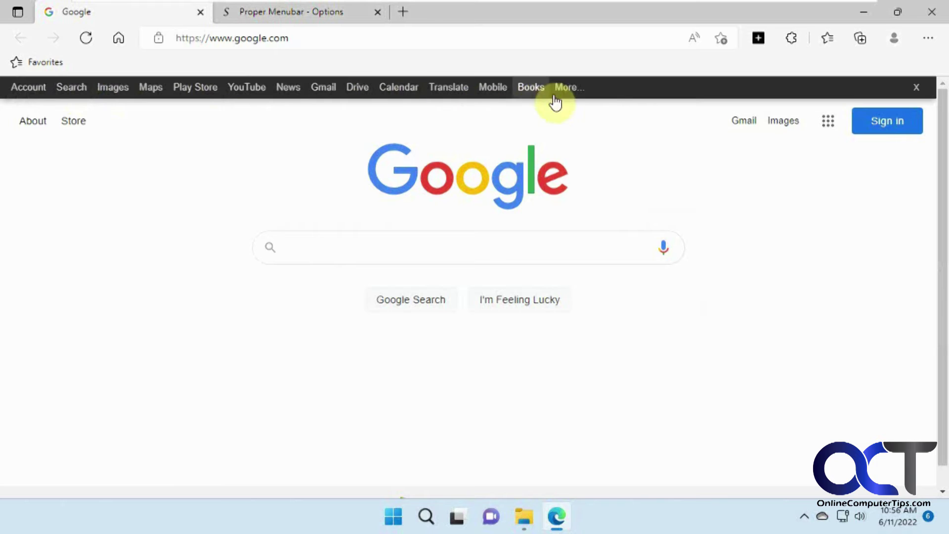
# Remove Account, Play Store, Drive, Calendar, Translate, Mobile and Books from the product list
pyautogui.click(318, 14)
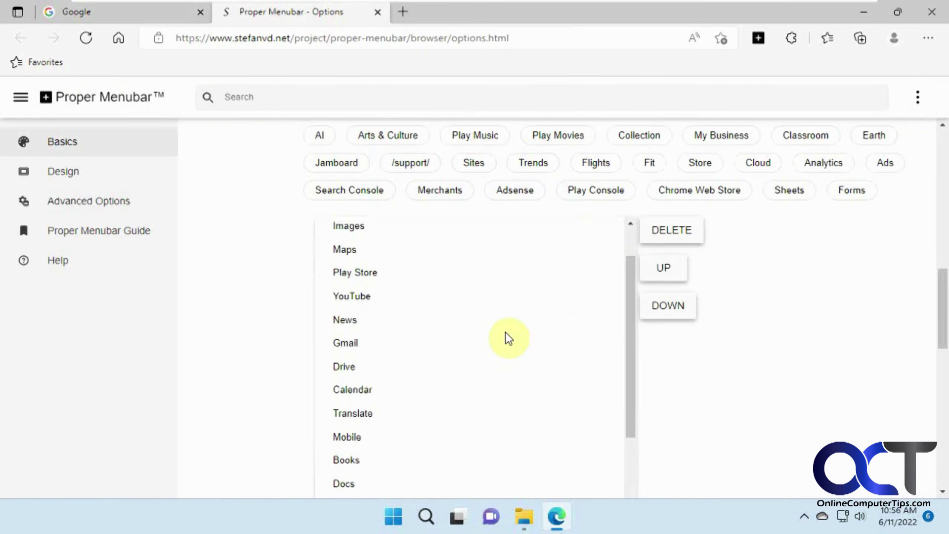
pyautogui.scroll(2, 383, 278)
pyautogui.scroll(-2, 343, 233)
pyautogui.scroll(3, 752, 350)
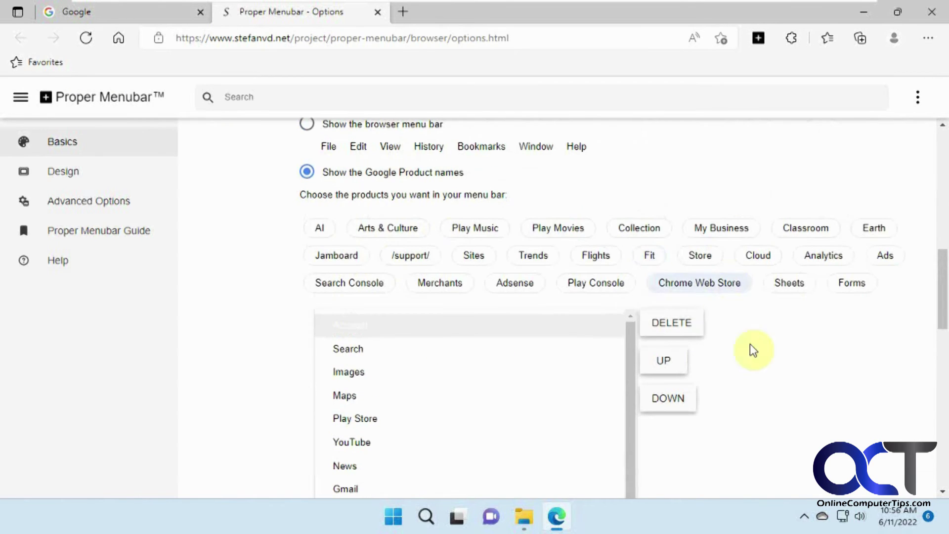
pyautogui.click(663, 326)
pyautogui.scroll(-4, 370, 356)
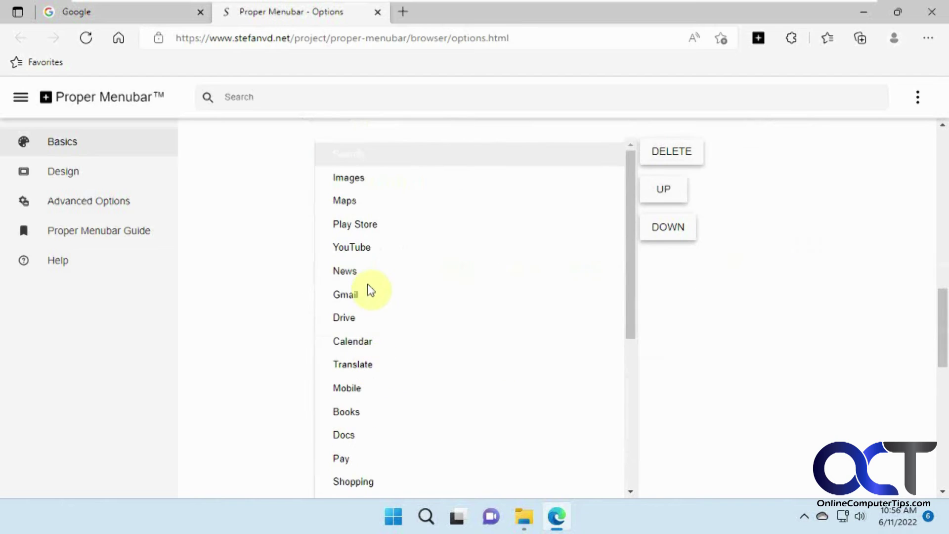
pyautogui.click(391, 225)
pyautogui.click(667, 157)
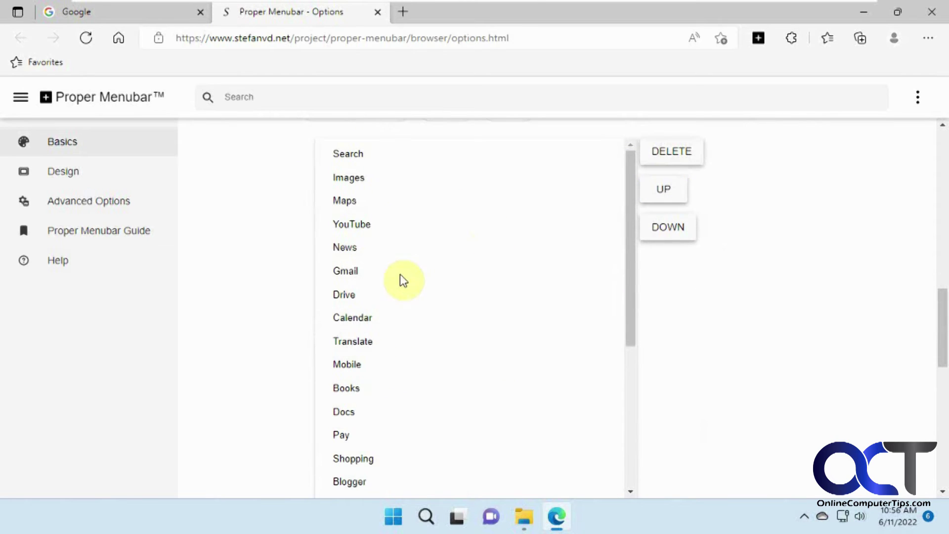
pyautogui.click(356, 295)
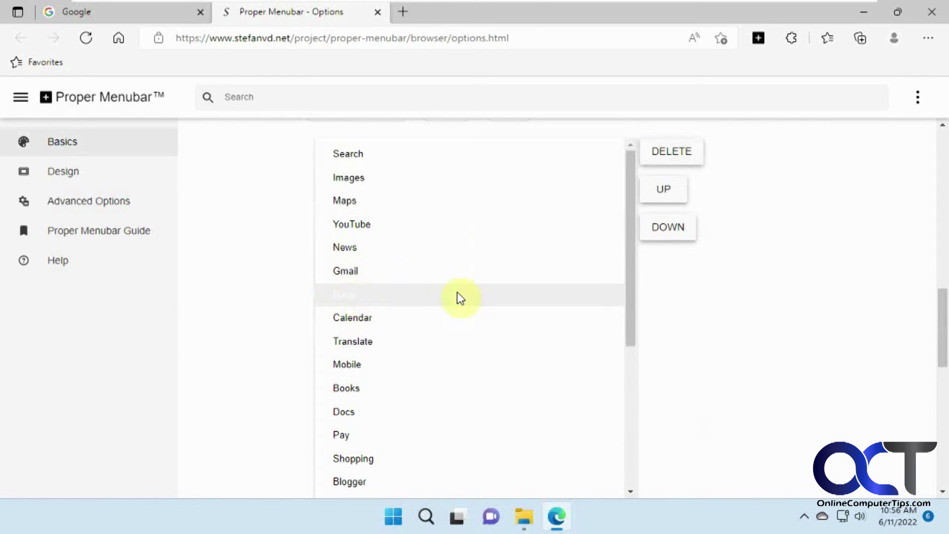
pyautogui.click(662, 155)
pyautogui.click(424, 286)
pyautogui.click(670, 151)
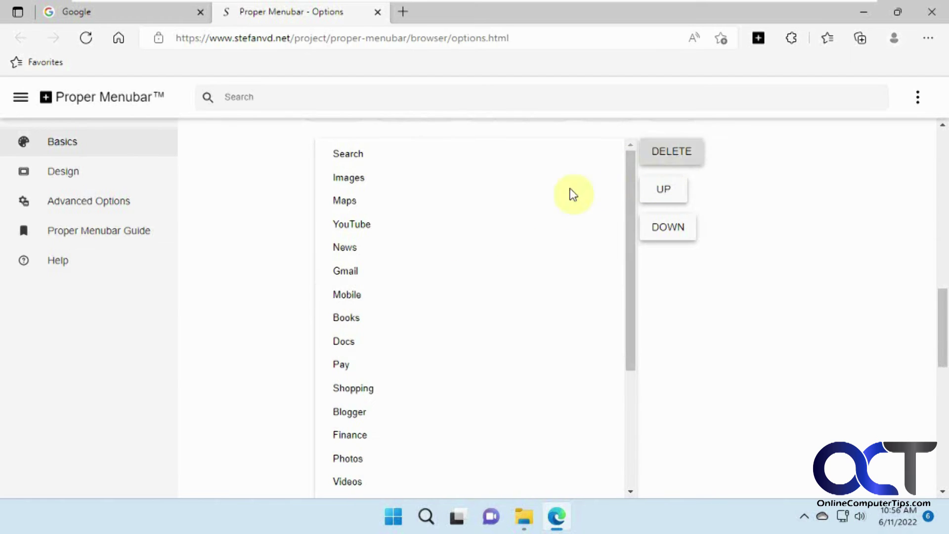
pyautogui.click(671, 151)
pyautogui.click(672, 151)
# Remove Pay, Finance, Blogger, More Google, Voice, Scholar, Contacts, Keep, Slides, Hangouts and Groups, then view Google
pyautogui.click(341, 317)
pyautogui.click(672, 152)
pyautogui.click(350, 339)
pyautogui.click(671, 152)
pyautogui.click(672, 152)
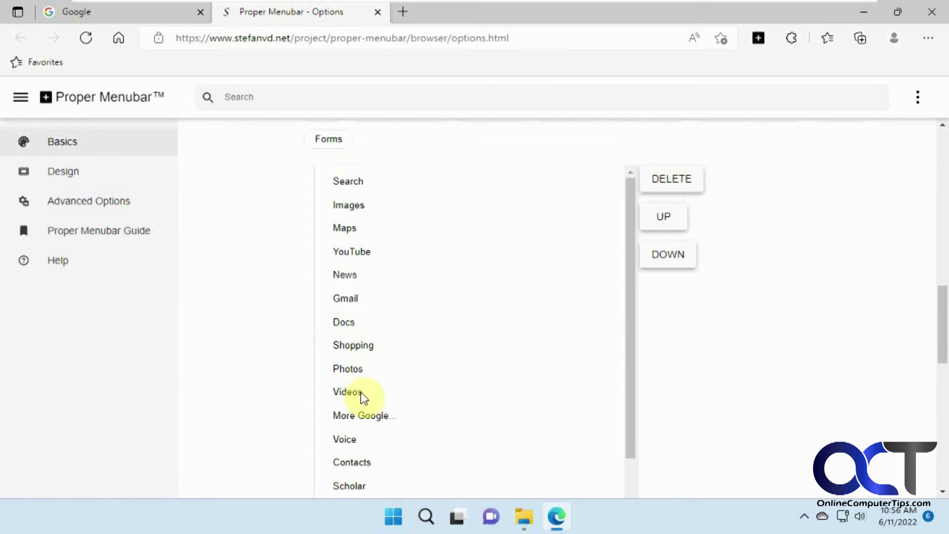
pyautogui.click(361, 393)
pyautogui.click(672, 152)
pyautogui.click(672, 151)
pyautogui.click(375, 390)
pyautogui.click(671, 151)
pyautogui.click(371, 393)
pyautogui.click(671, 151)
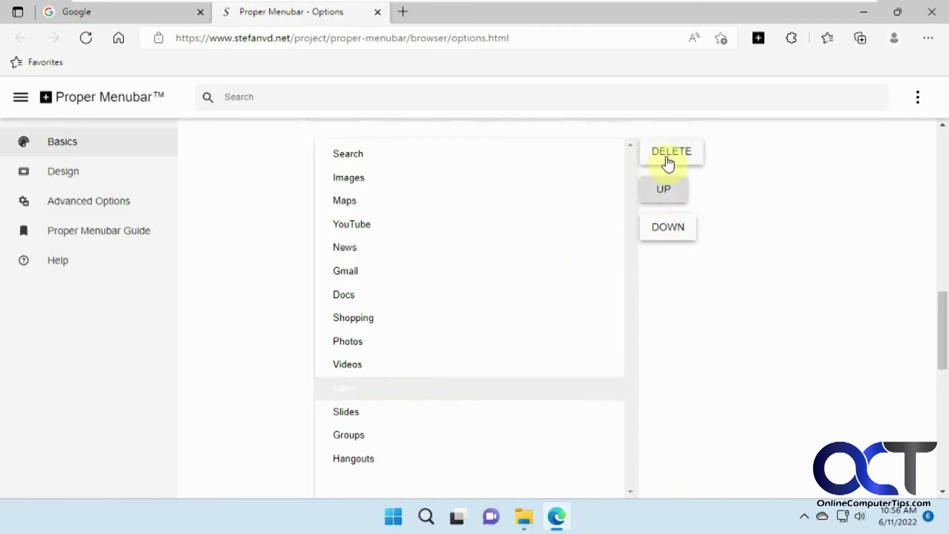
pyautogui.click(669, 157)
pyautogui.click(671, 152)
pyautogui.click(672, 151)
pyautogui.click(371, 387)
pyautogui.click(671, 151)
pyautogui.scroll(2, 692, 296)
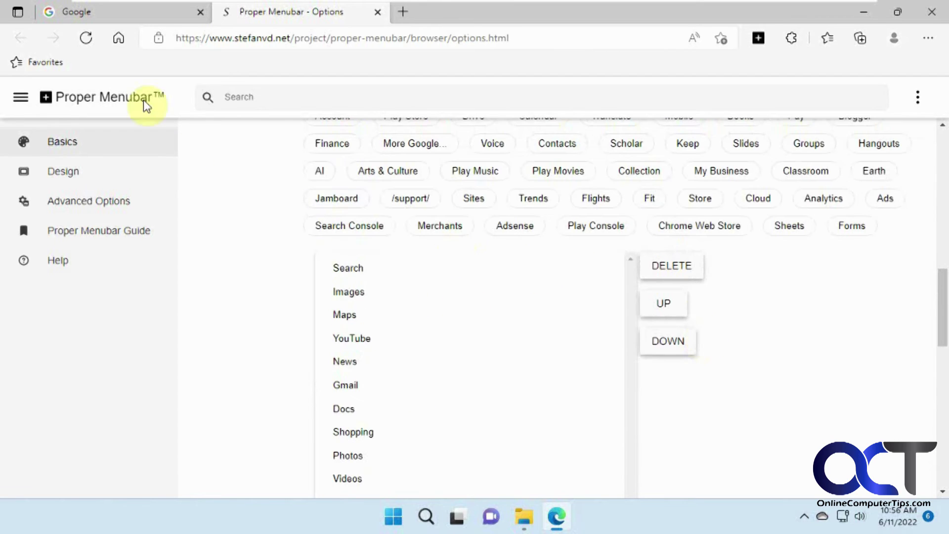
pyautogui.click(119, 12)
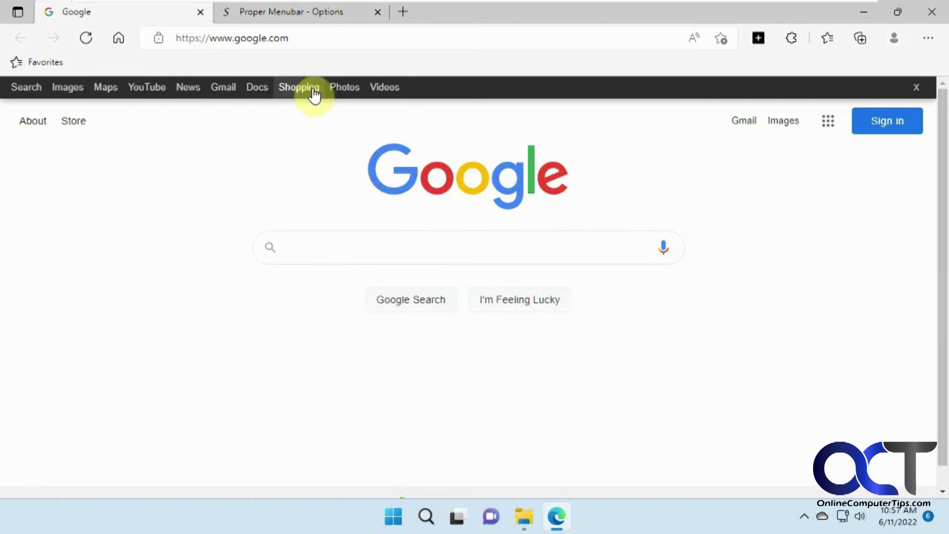
# Try the YouTube link in the new menu bar, close that tab, and open Design settings
pyautogui.click(154, 92)
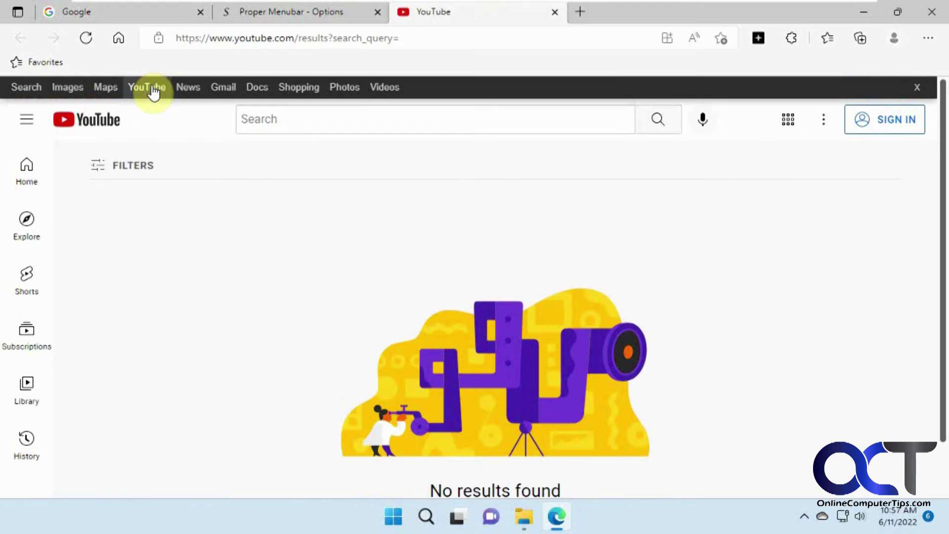
pyautogui.click(555, 12)
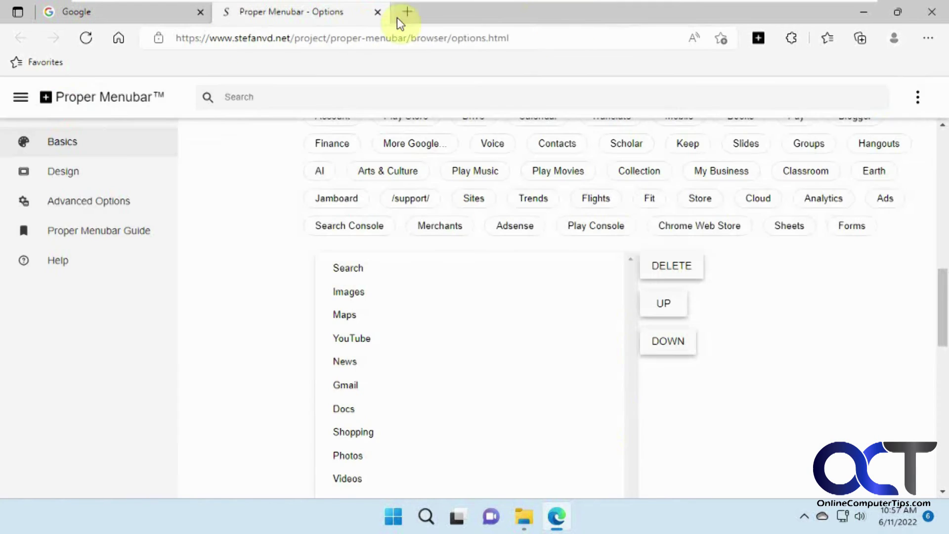
pyautogui.scroll(7, 220, 230)
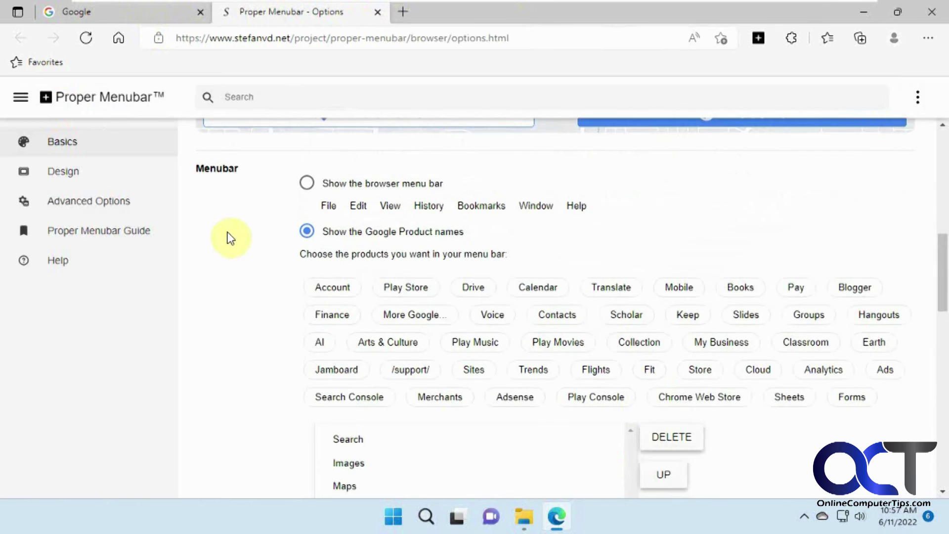
pyautogui.click(74, 174)
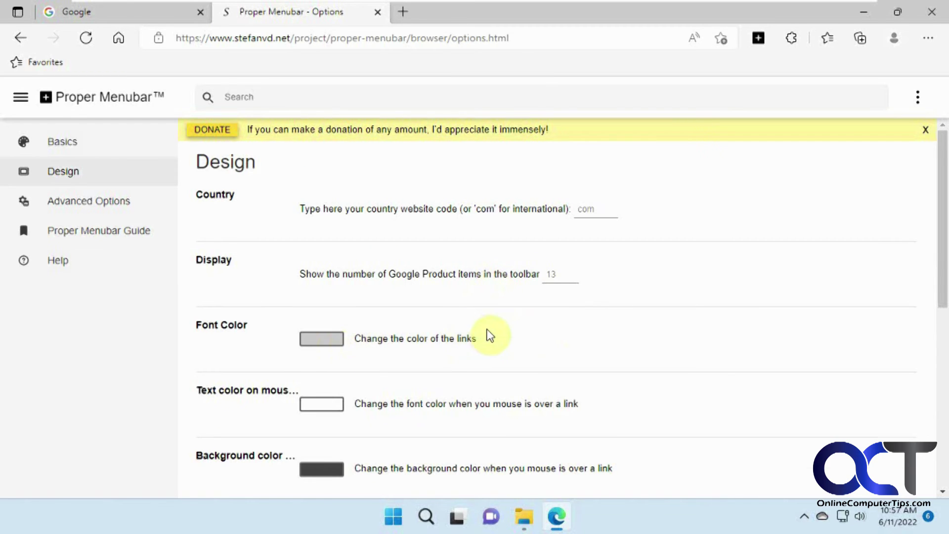
# Set the menu bar link text colour to white and check the hover colour choices
pyautogui.scroll(-1, 431, 319)
pyautogui.click(327, 286)
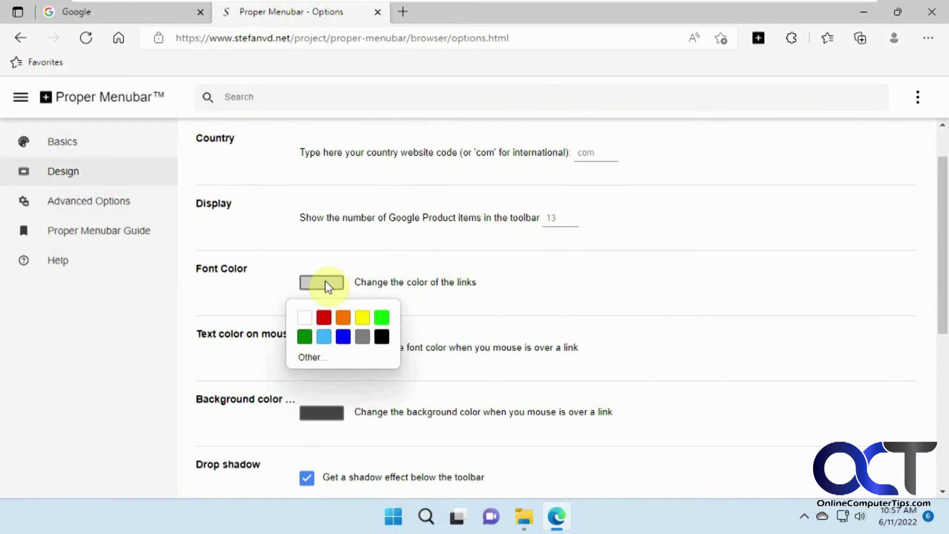
pyautogui.click(304, 318)
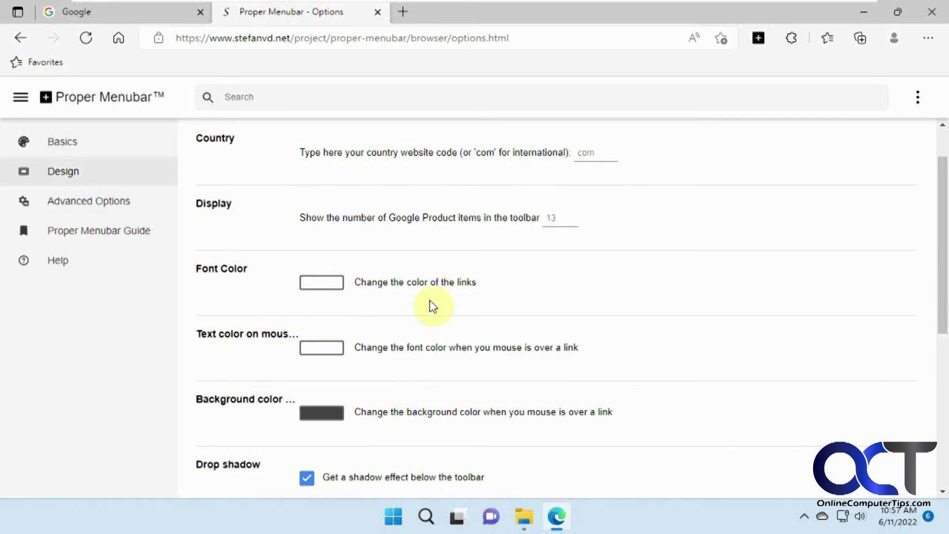
pyautogui.click(331, 411)
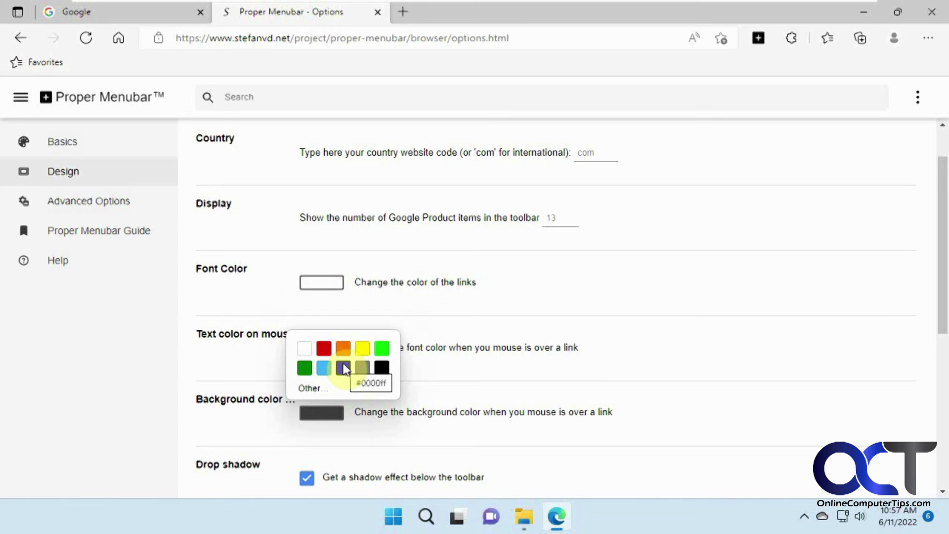
pyautogui.click(679, 340)
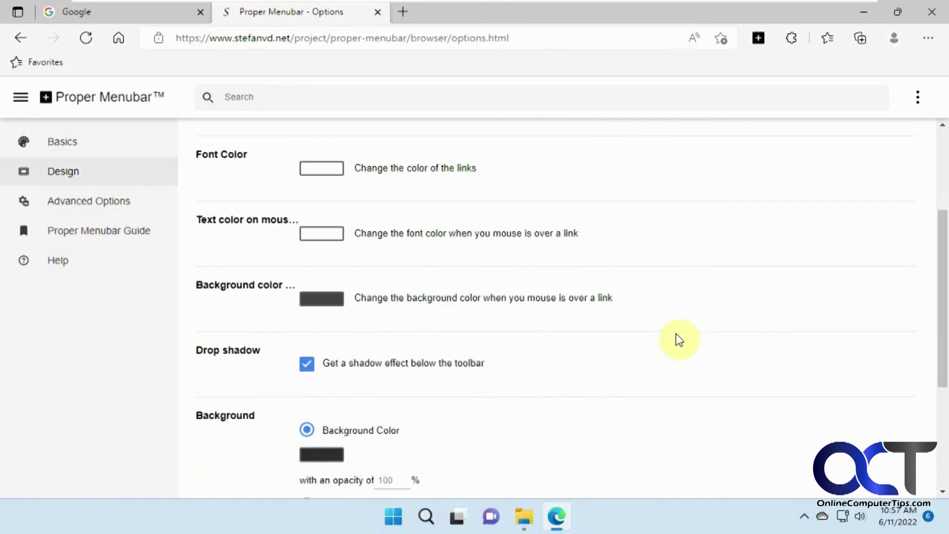
# Set the menubar background colour to bright blue (RGB 10, 84, 255) and return to Google
pyautogui.scroll(-2, 676, 334)
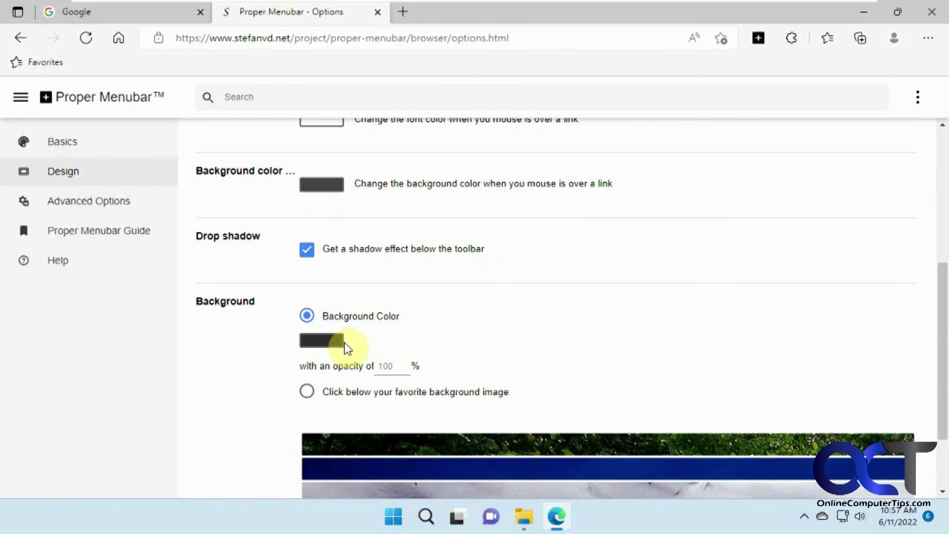
pyautogui.click(328, 341)
pyautogui.moveTo(354, 264); pyautogui.dragTo(394, 263)
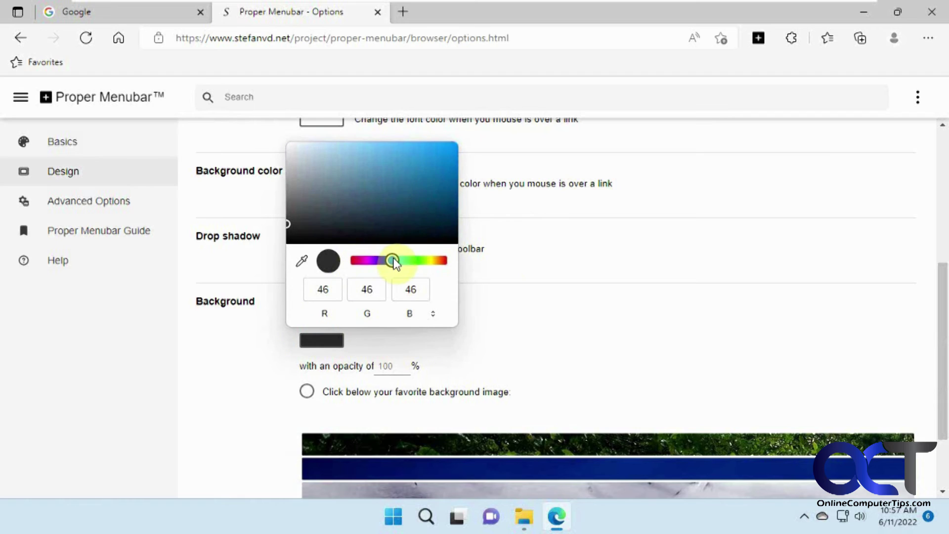
pyautogui.moveTo(432, 179); pyautogui.dragTo(451, 142)
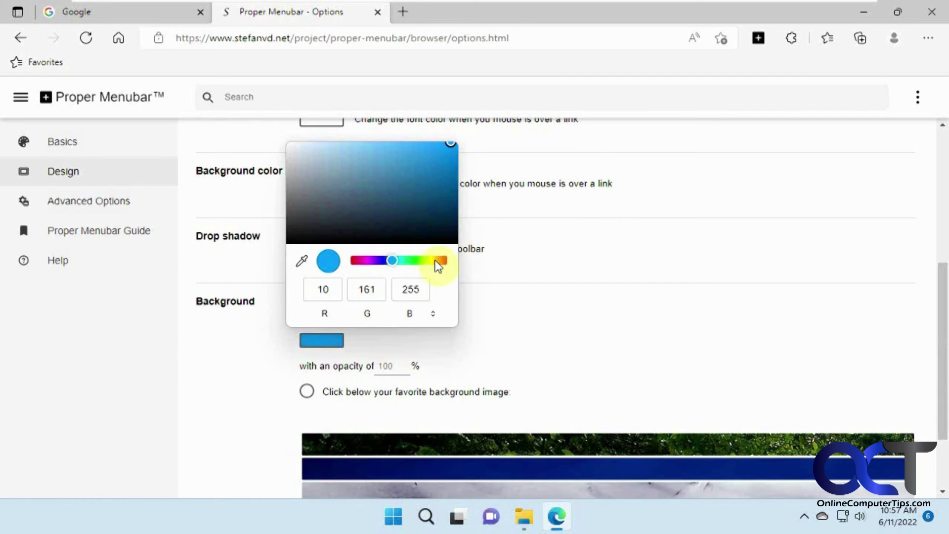
pyautogui.moveTo(388, 259); pyautogui.dragTo(388, 257)
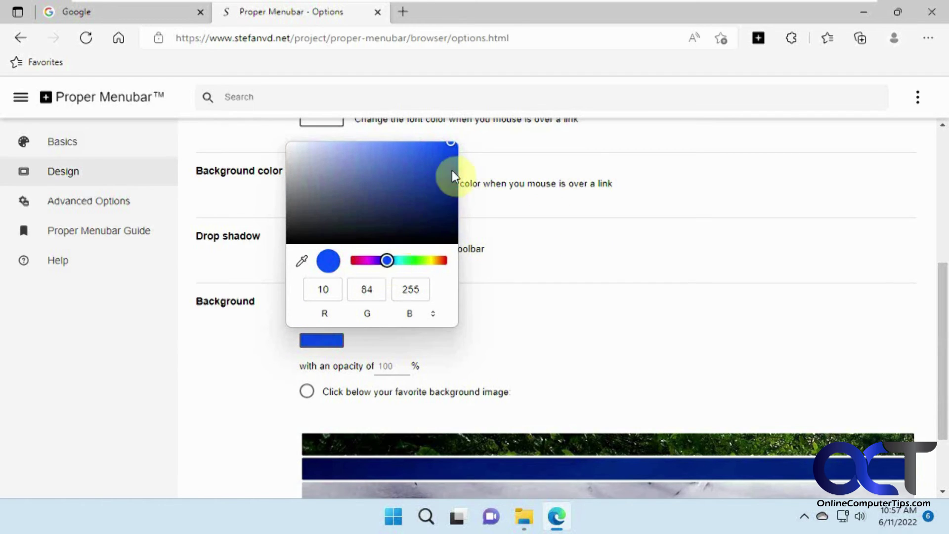
pyautogui.moveTo(451, 173); pyautogui.dragTo(458, 143)
pyautogui.click(537, 251)
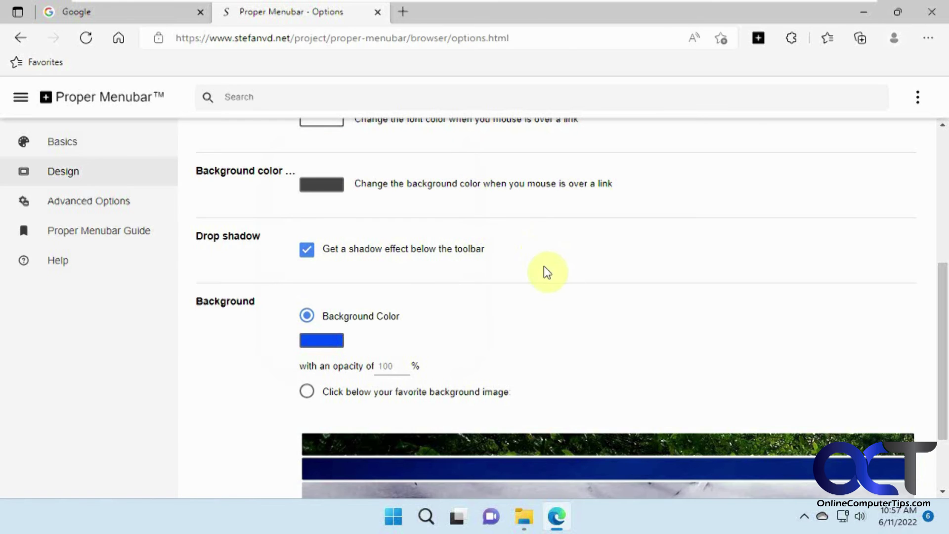
pyautogui.click(149, 20)
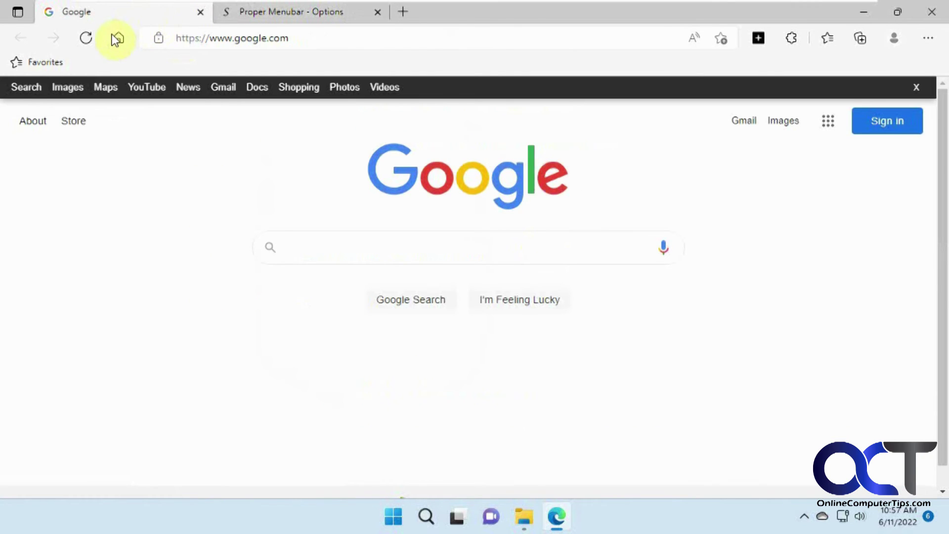
# Reload Google to show the blue bar, then go to the options' Basics Menubar section
pyautogui.click(84, 39)
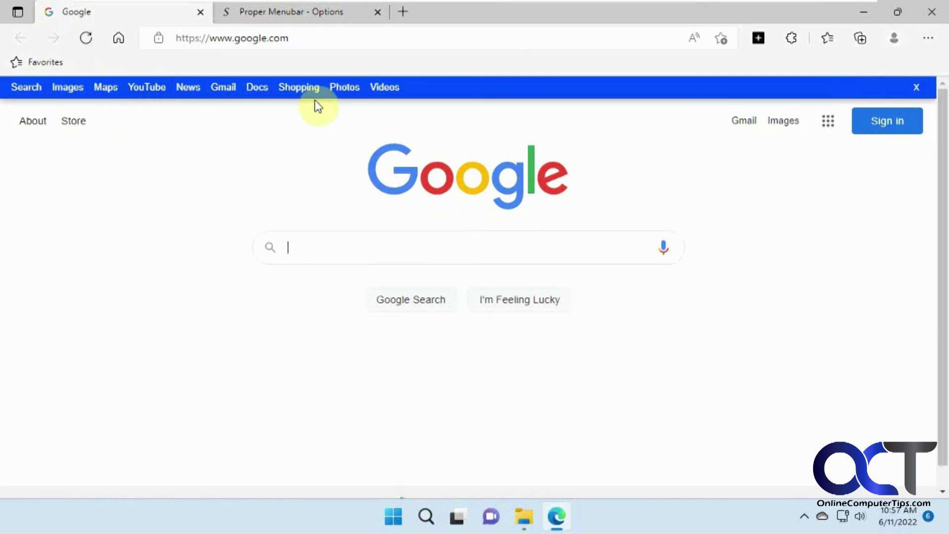
pyautogui.click(321, 16)
pyautogui.scroll(-2, 460, 441)
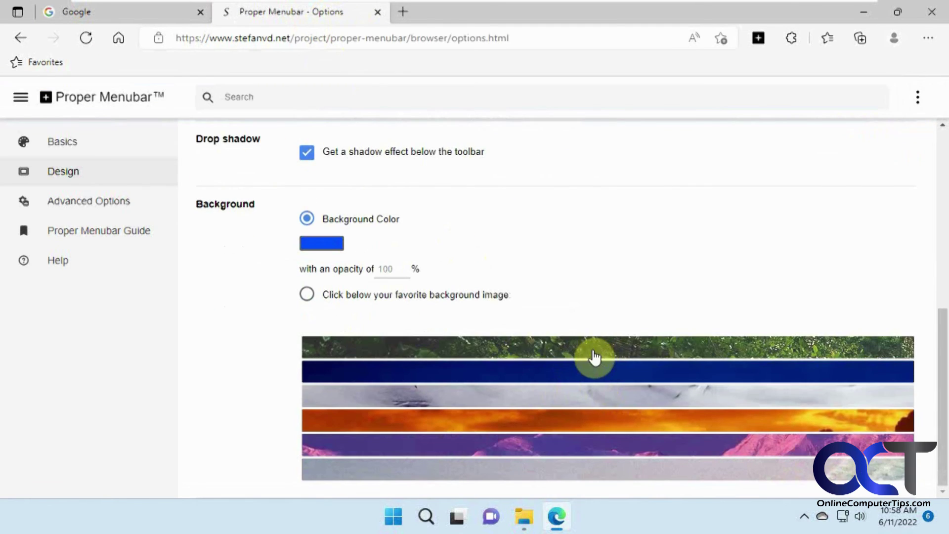
pyautogui.scroll(6, 591, 360)
pyautogui.click(110, 203)
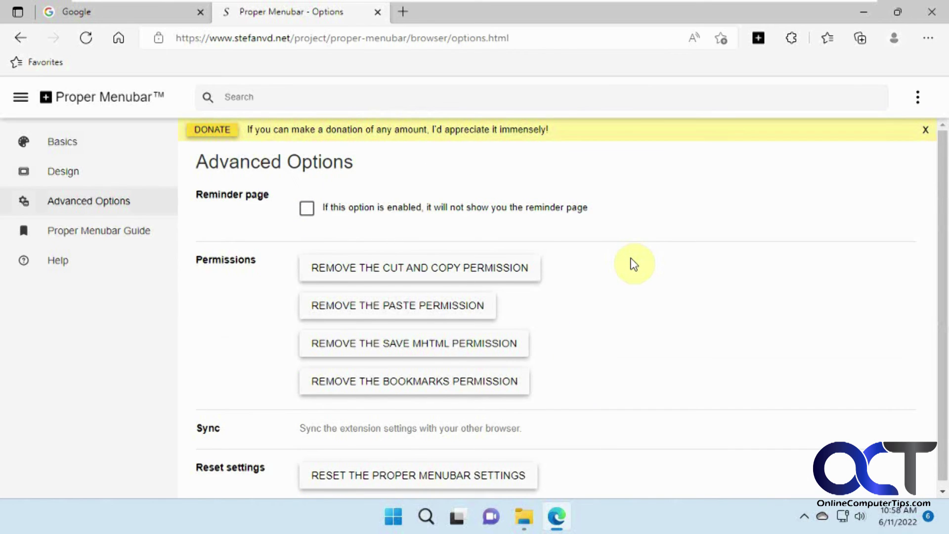
pyautogui.scroll(-1, 635, 265)
pyautogui.scroll(1, 634, 264)
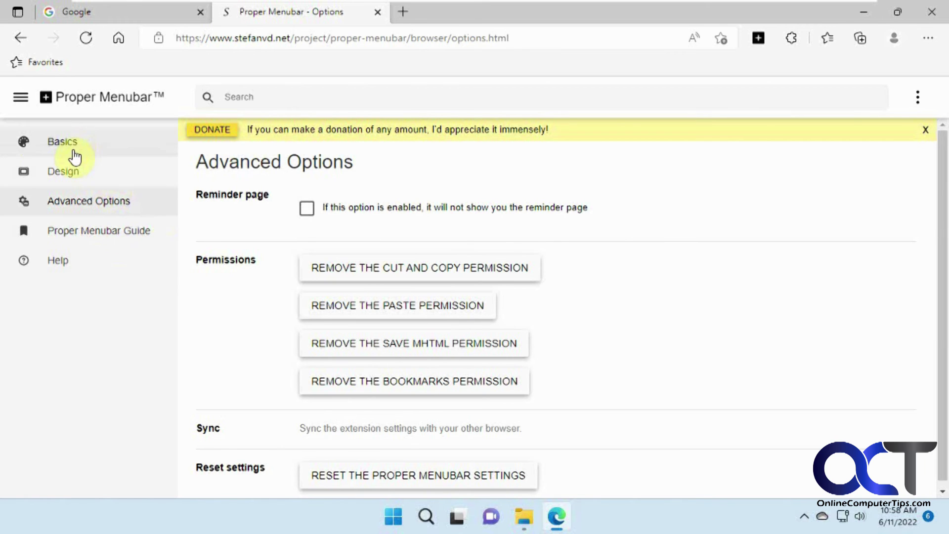
pyautogui.click(74, 147)
pyautogui.scroll(-10, 350, 275)
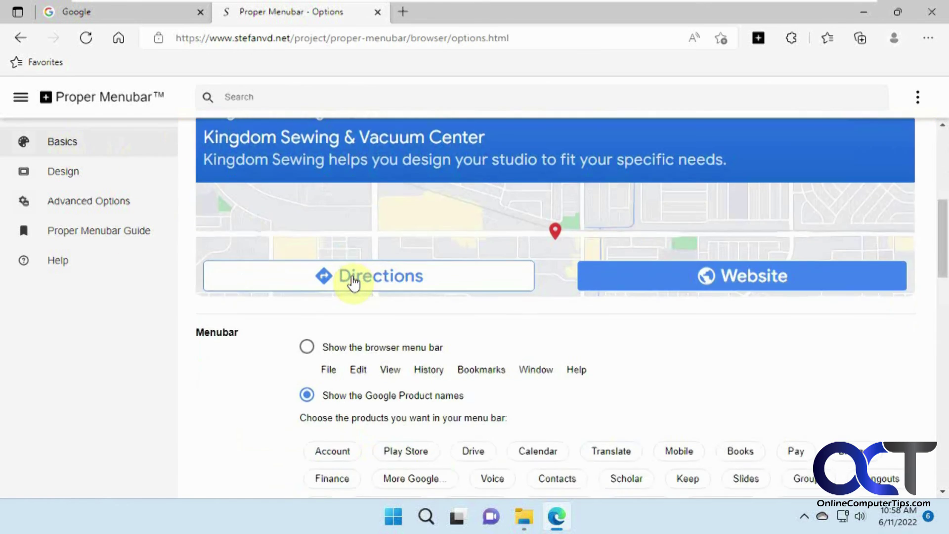
# Switch to 'Show the browser menu bar' and check the blue bar on Google, toggling the apps grid
pyautogui.click(311, 182)
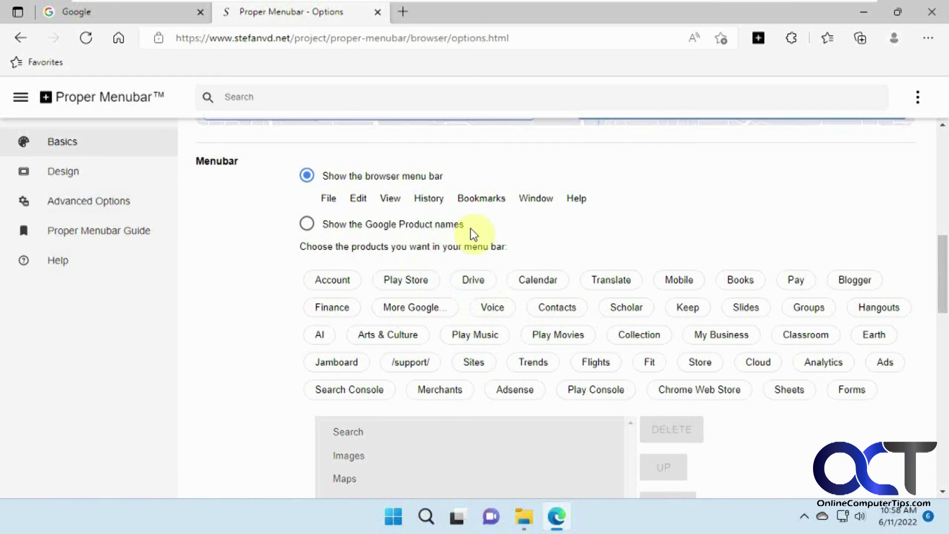
pyautogui.click(179, 15)
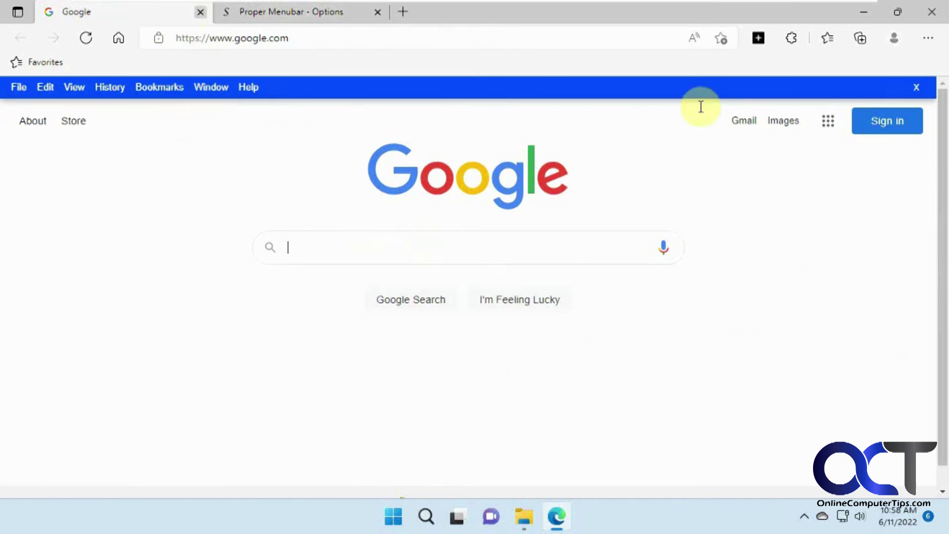
pyautogui.click(829, 123)
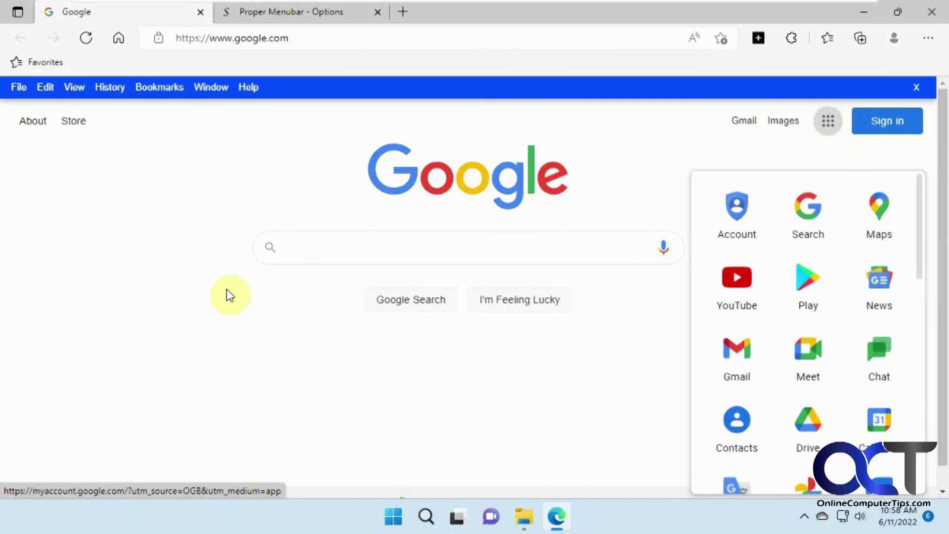
pyautogui.click(208, 292)
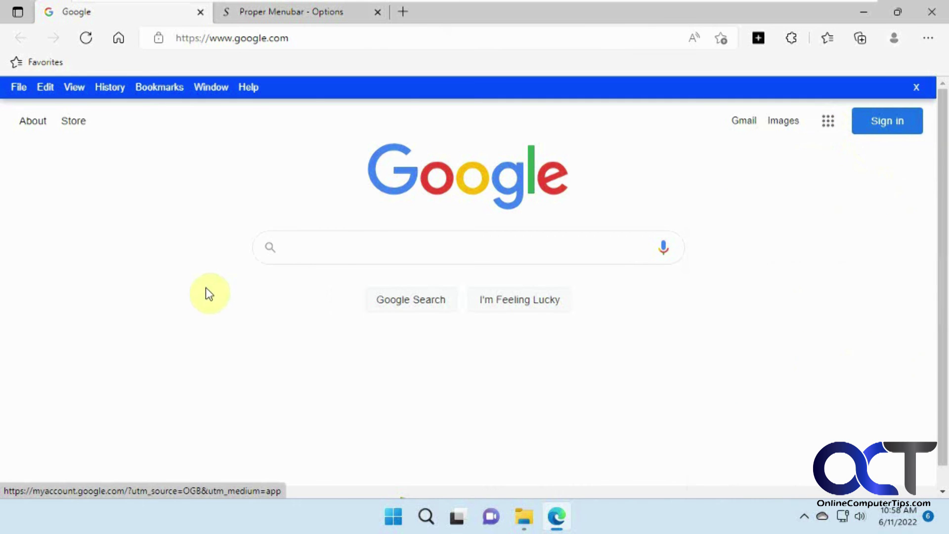
pyautogui.click(829, 122)
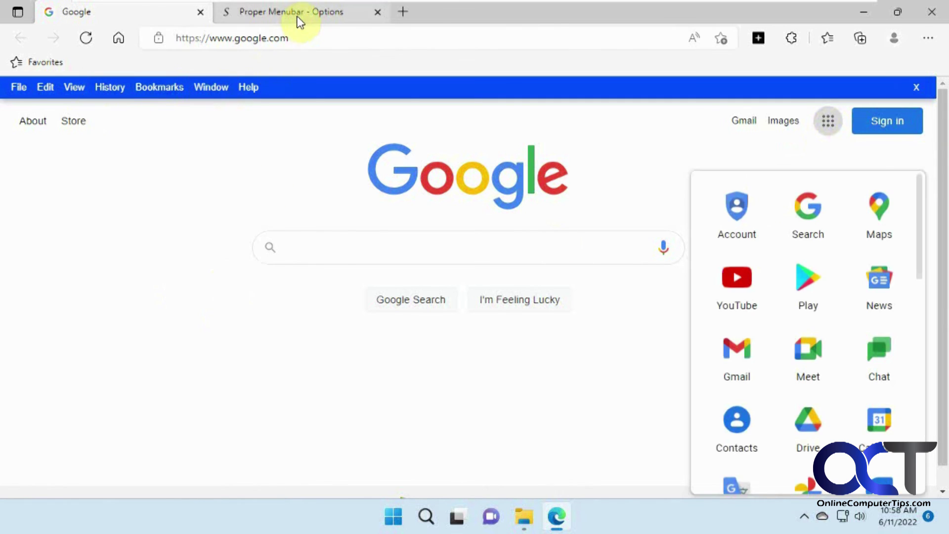
pyautogui.click(121, 218)
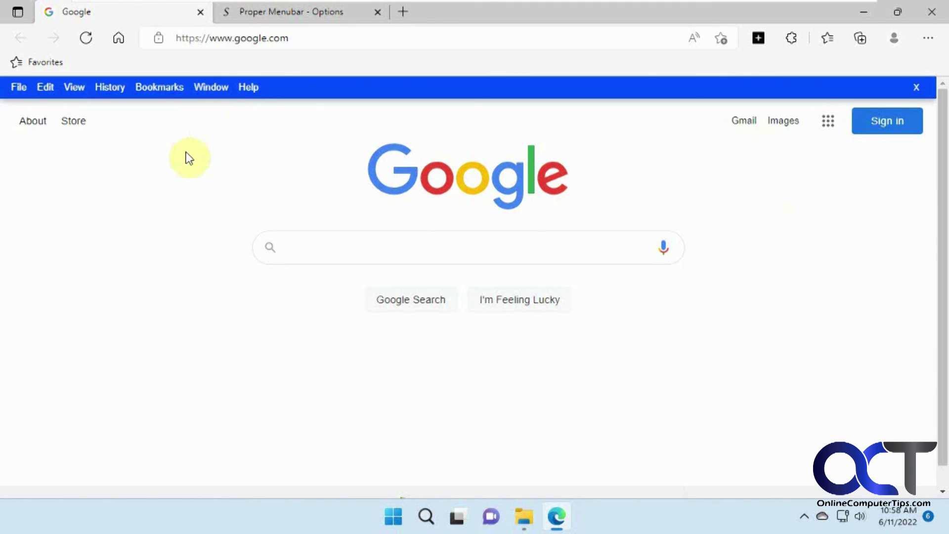
pyautogui.click(793, 39)
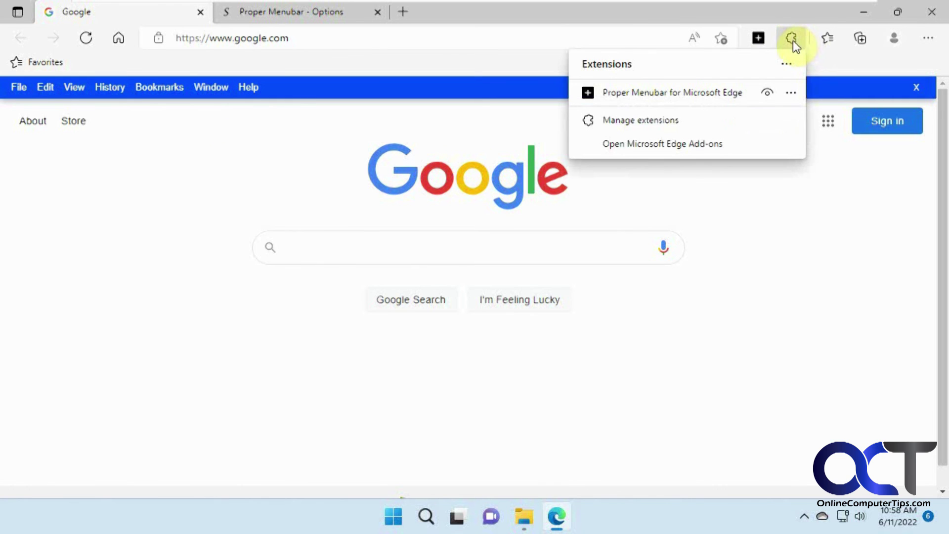
pyautogui.click(791, 93)
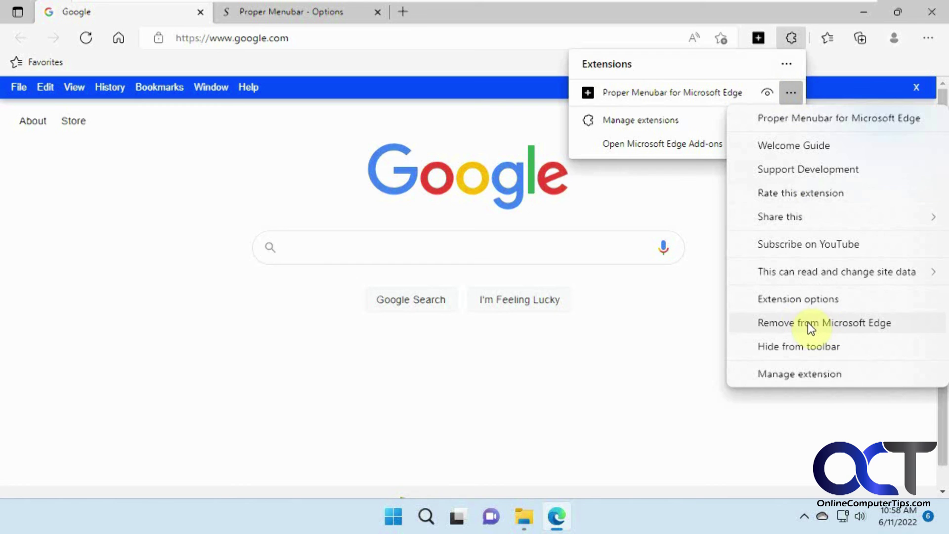
pyautogui.click(614, 372)
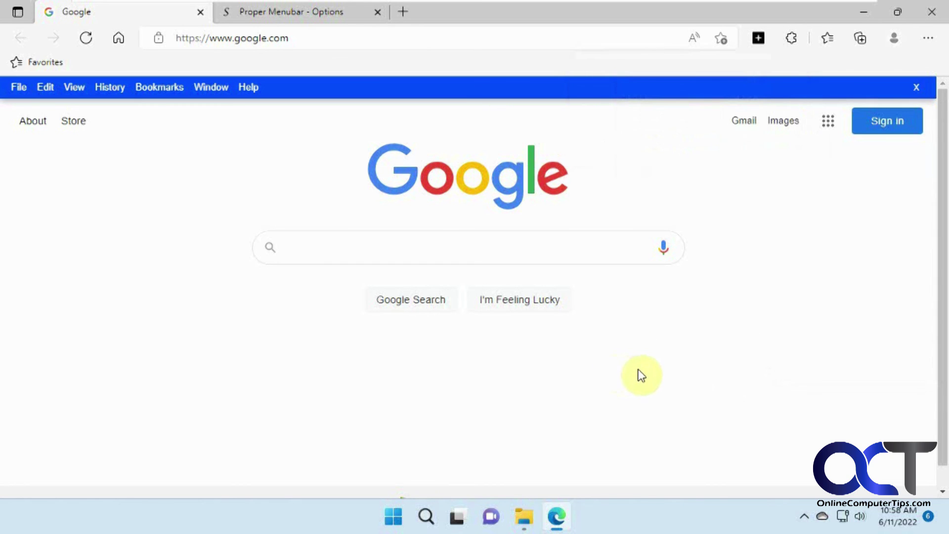